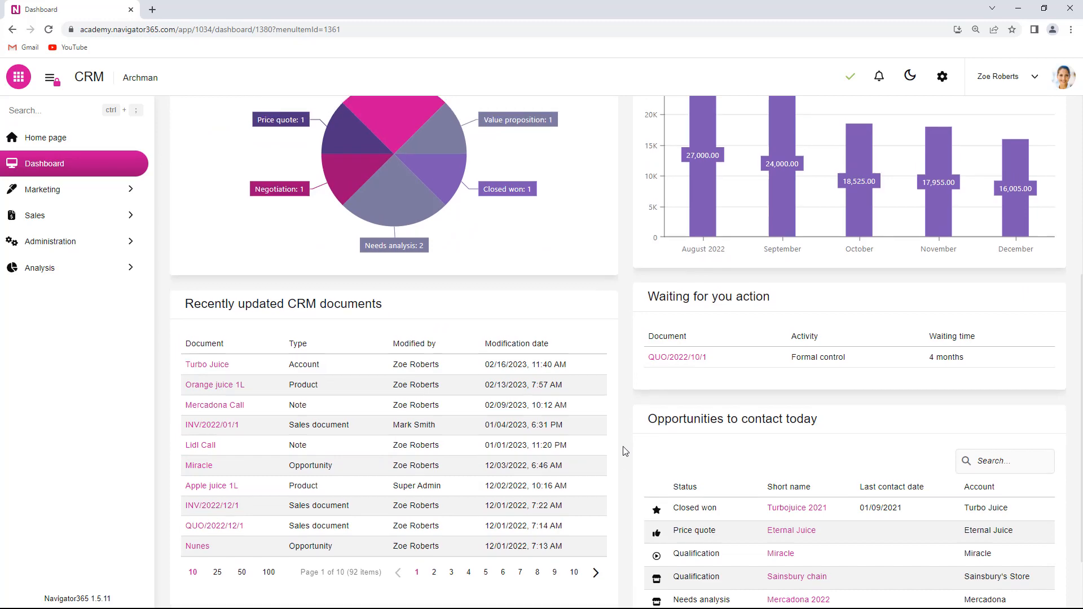
Step: Look over the CRM dashboard, return to the application overview and open the Lunchtime dashboard for comparison
scroll(616, 290, up, 6)
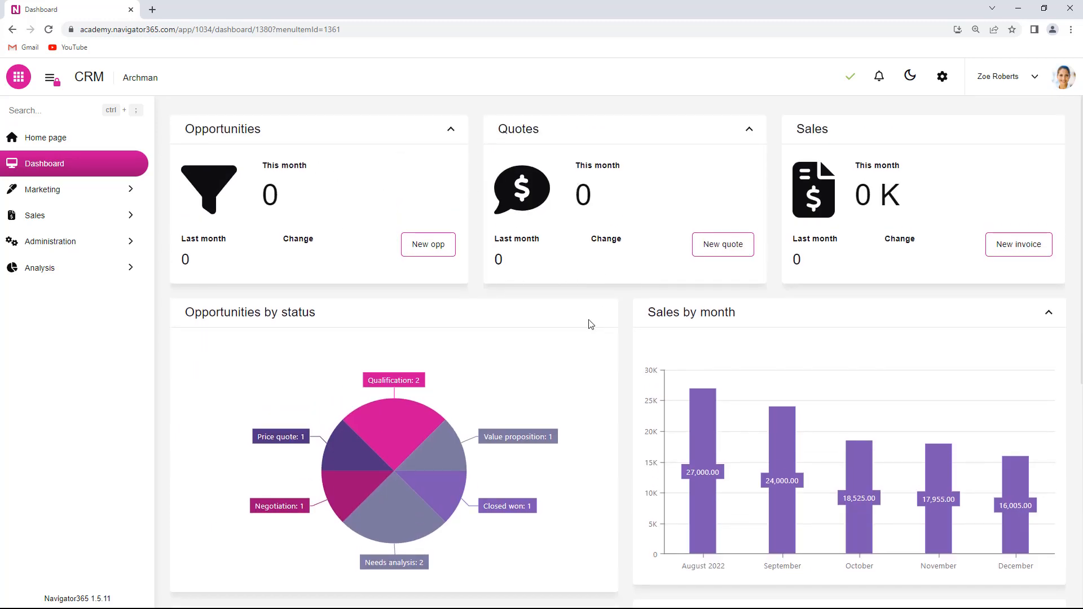
click(128, 83)
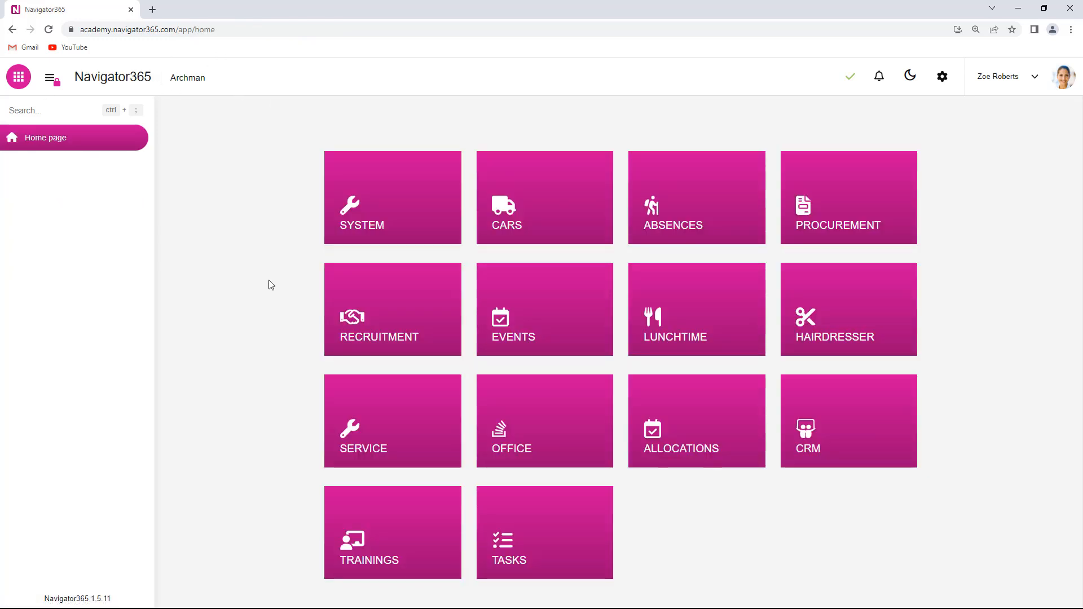
click(718, 328)
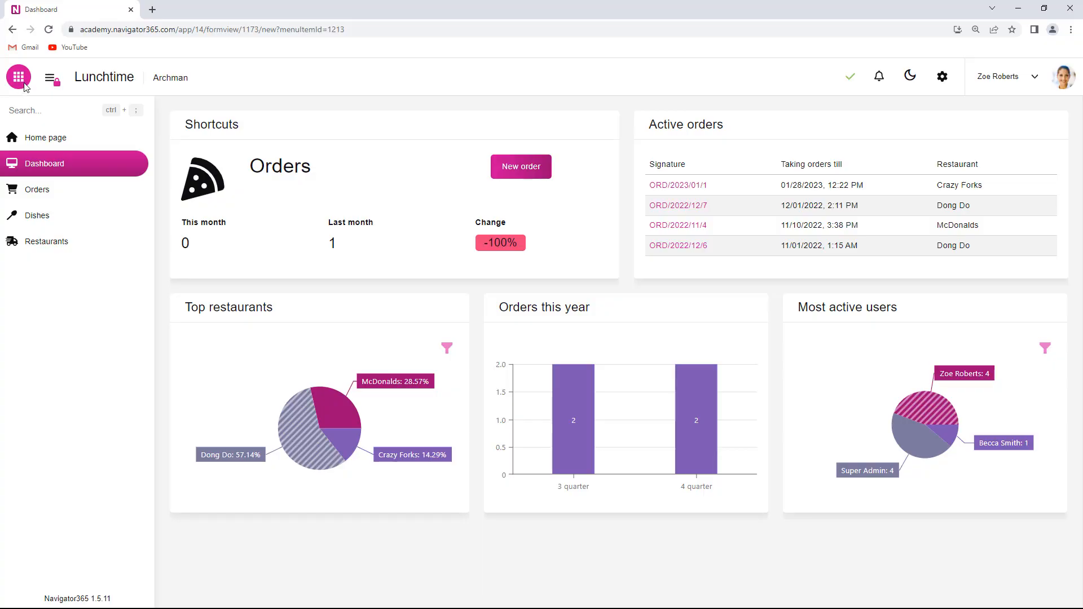
Step: Switch to the Office application and open the list of forms in its configuration
click(22, 77)
click(153, 210)
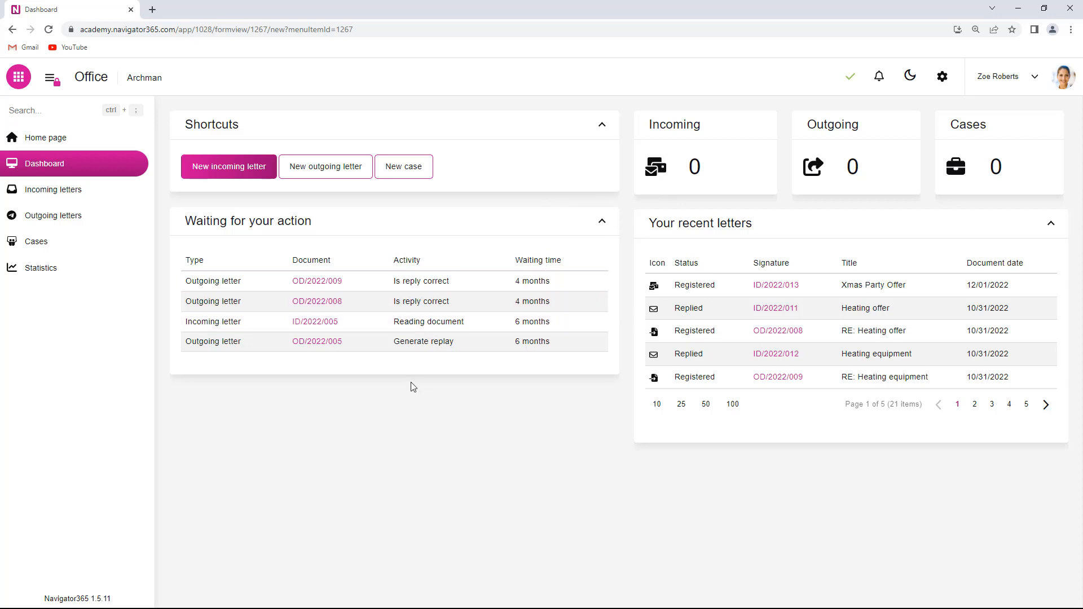
click(942, 78)
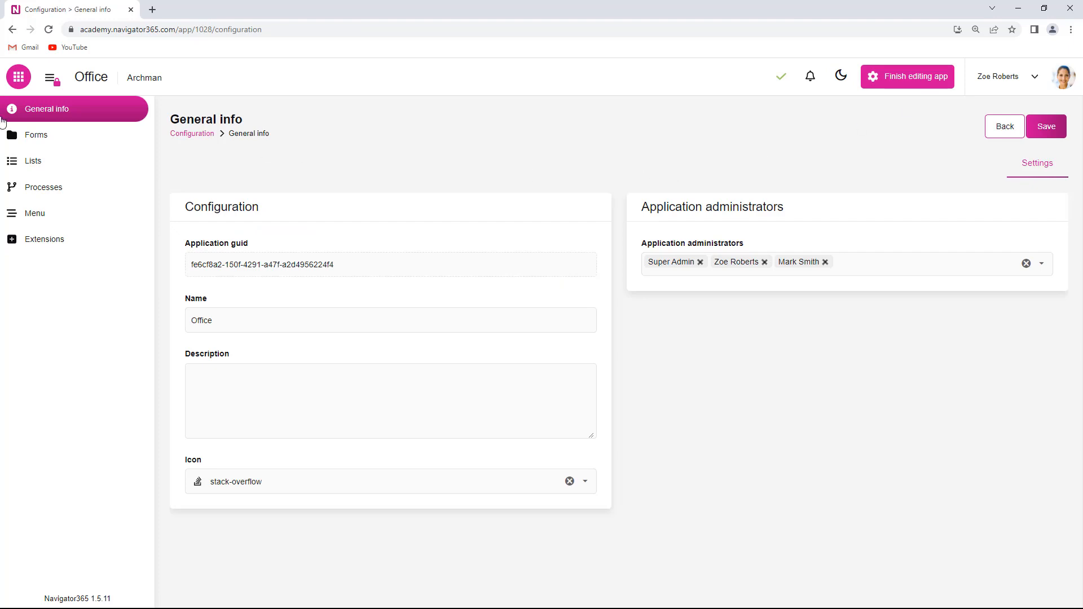
click(57, 137)
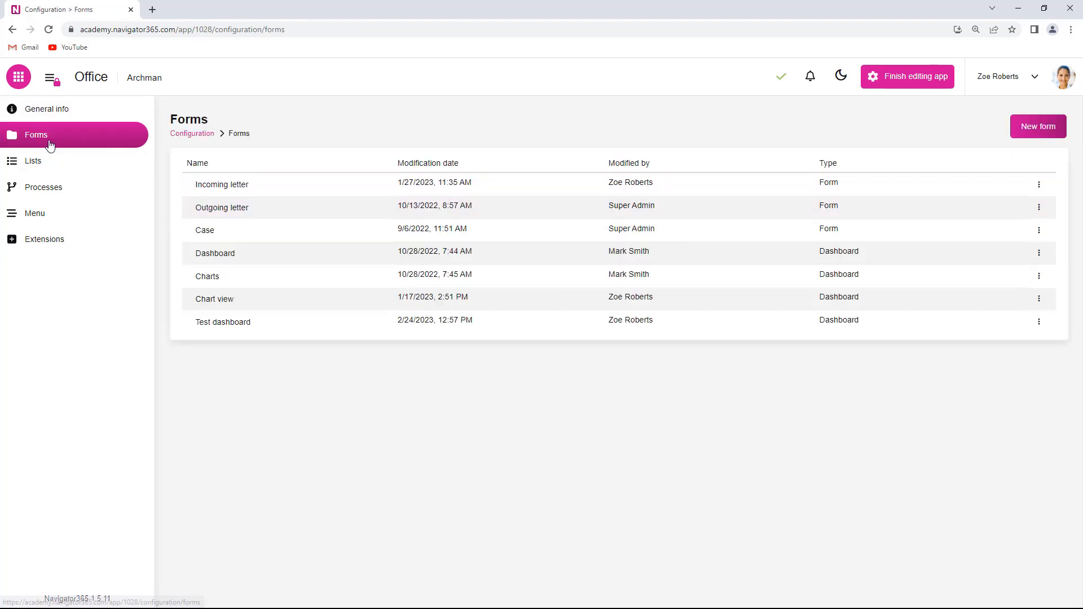
Step: Create a new form of type Dashboard and name it "New dashboard"
click(1043, 131)
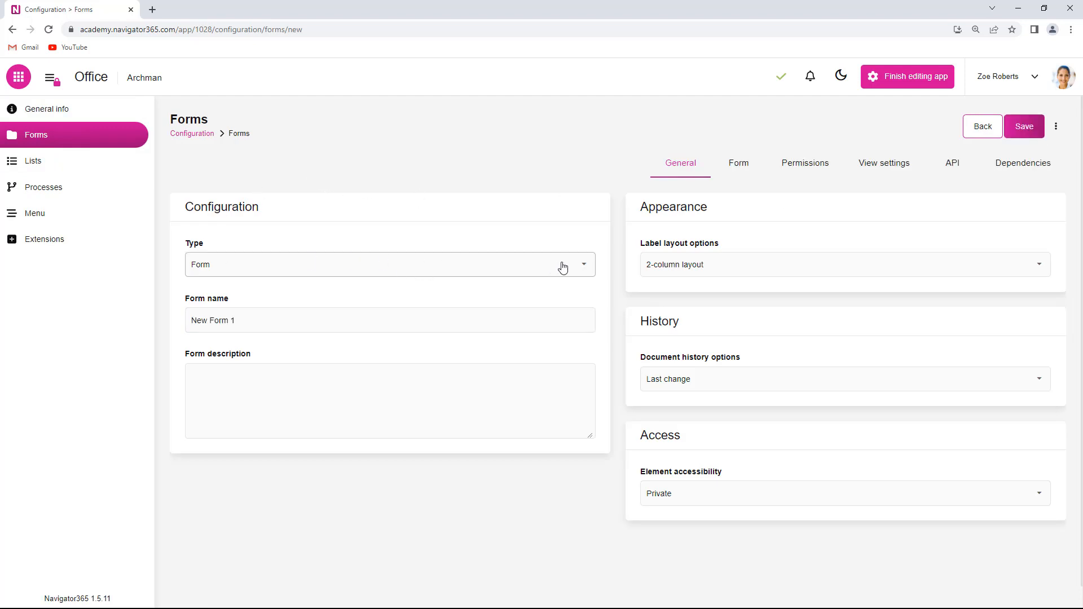
click(585, 266)
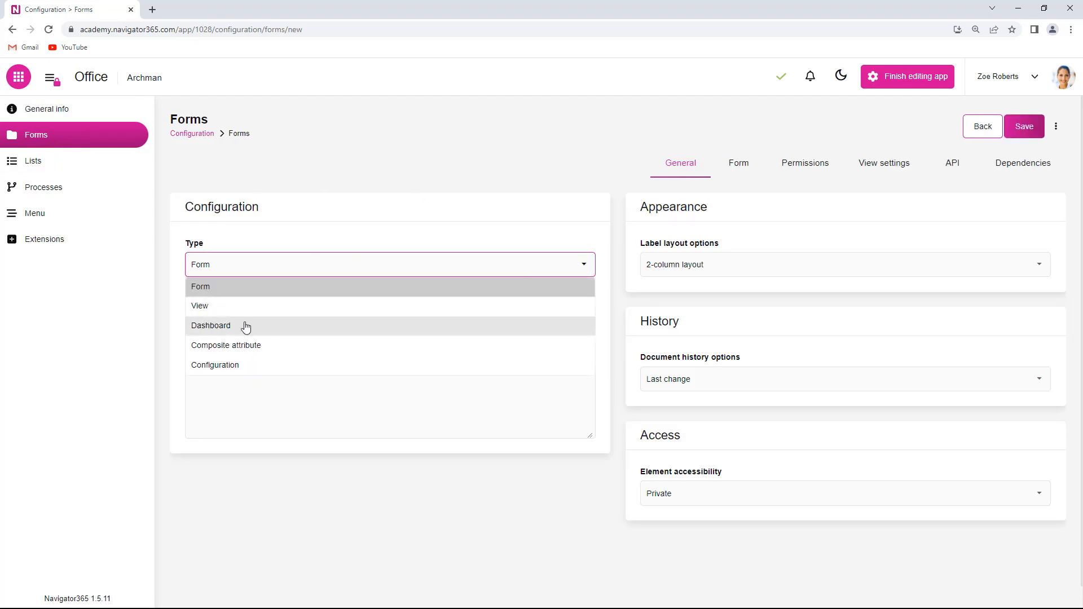
click(245, 328)
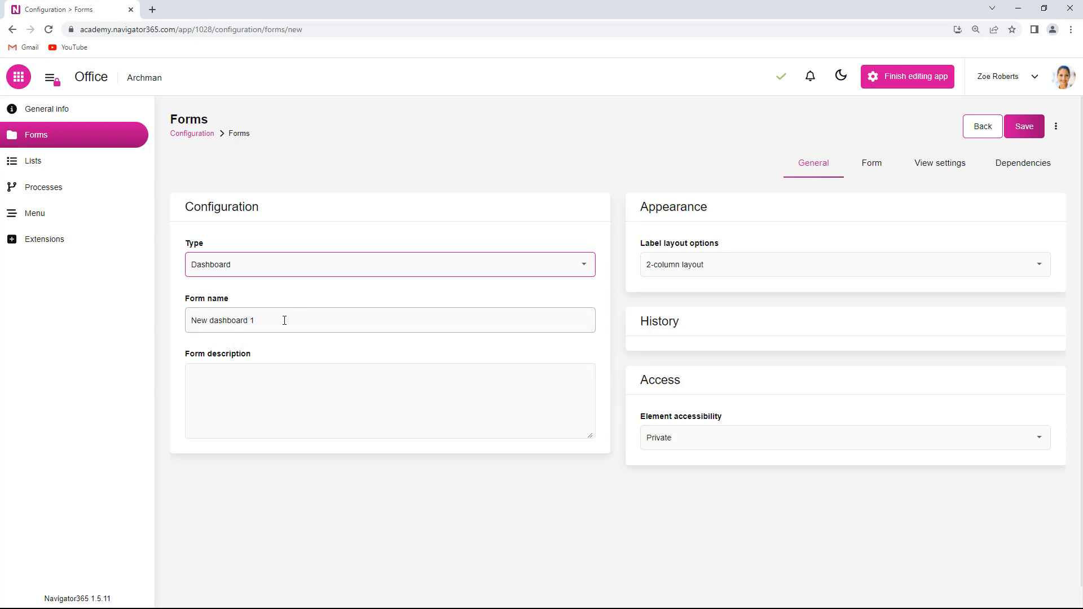
click(284, 321)
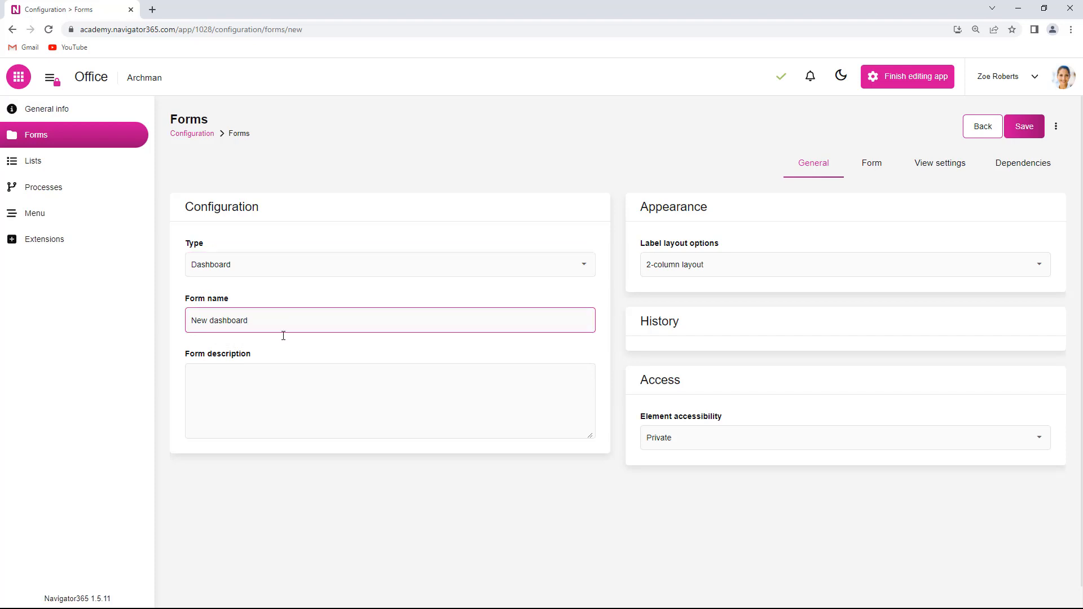
click(320, 343)
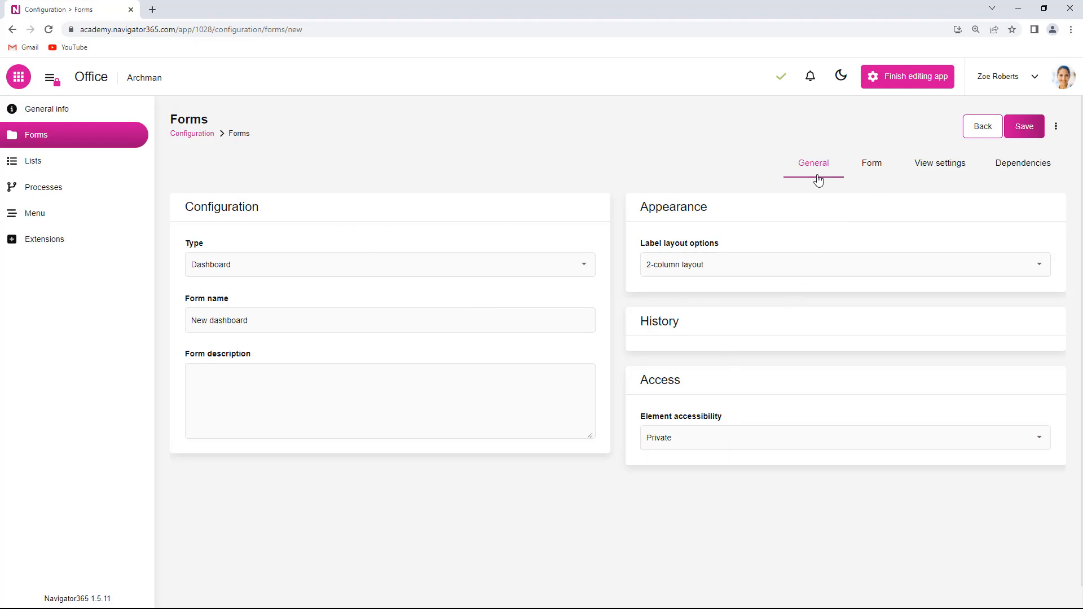
Step: Open the dashboard's form layout, collapse the side menu and add a second group below the existing one
click(873, 170)
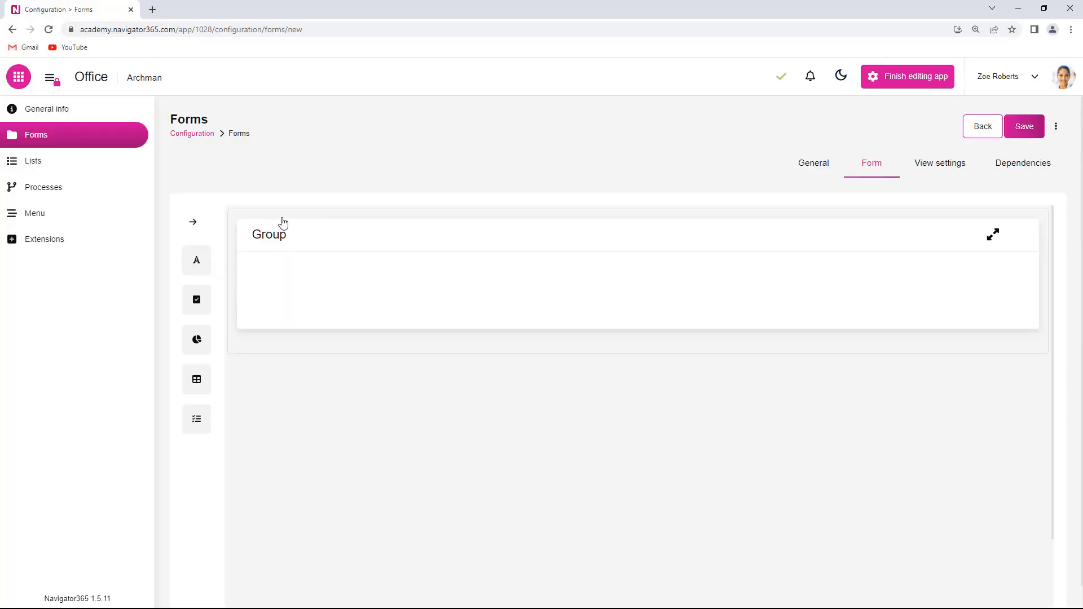
click(49, 79)
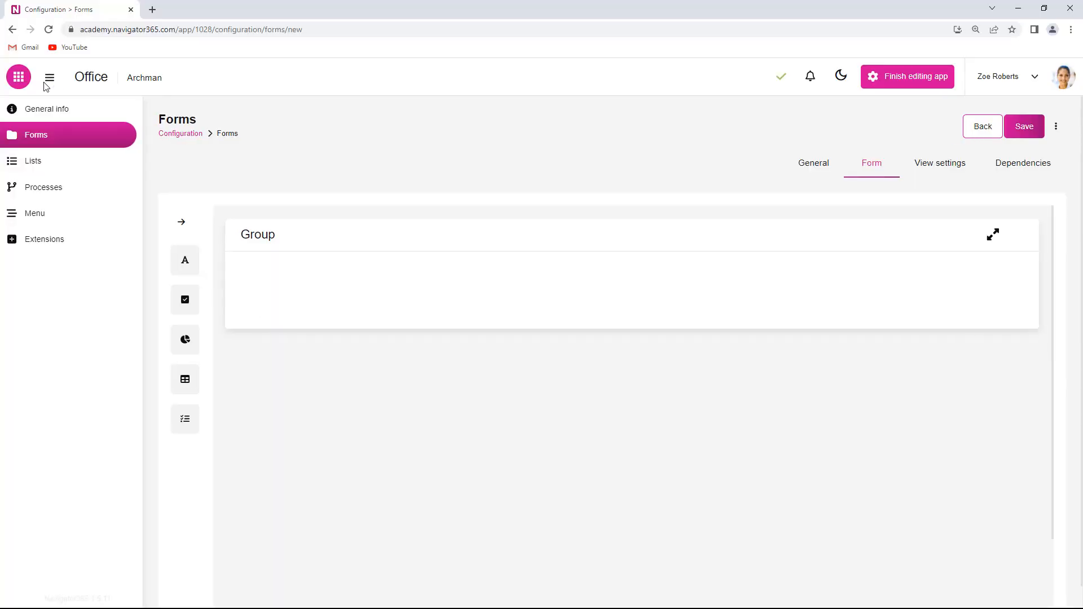
click(66, 381)
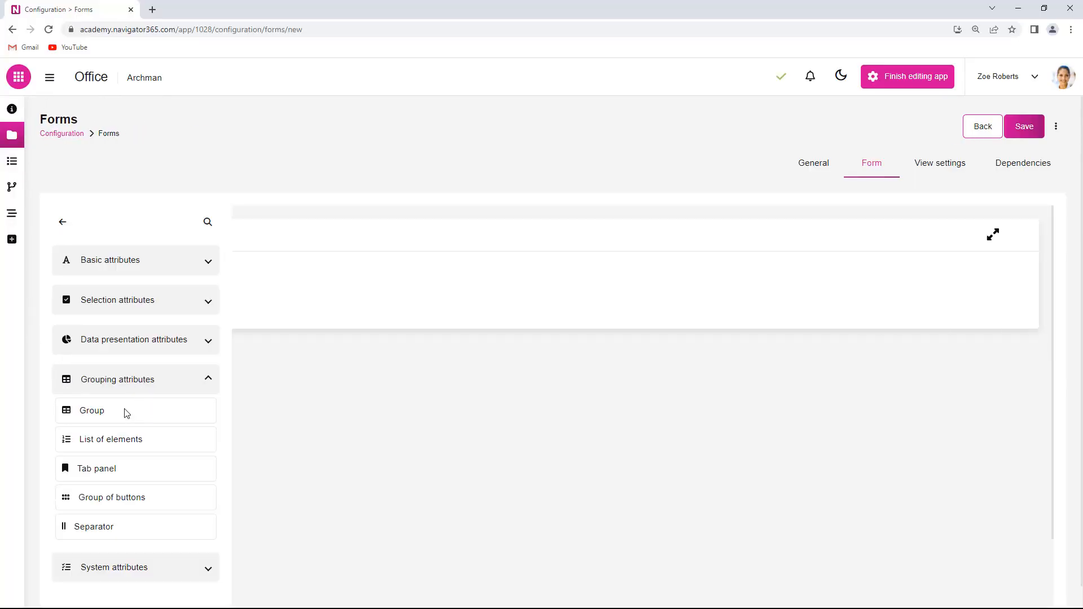
drag(62, 416, 244, 409)
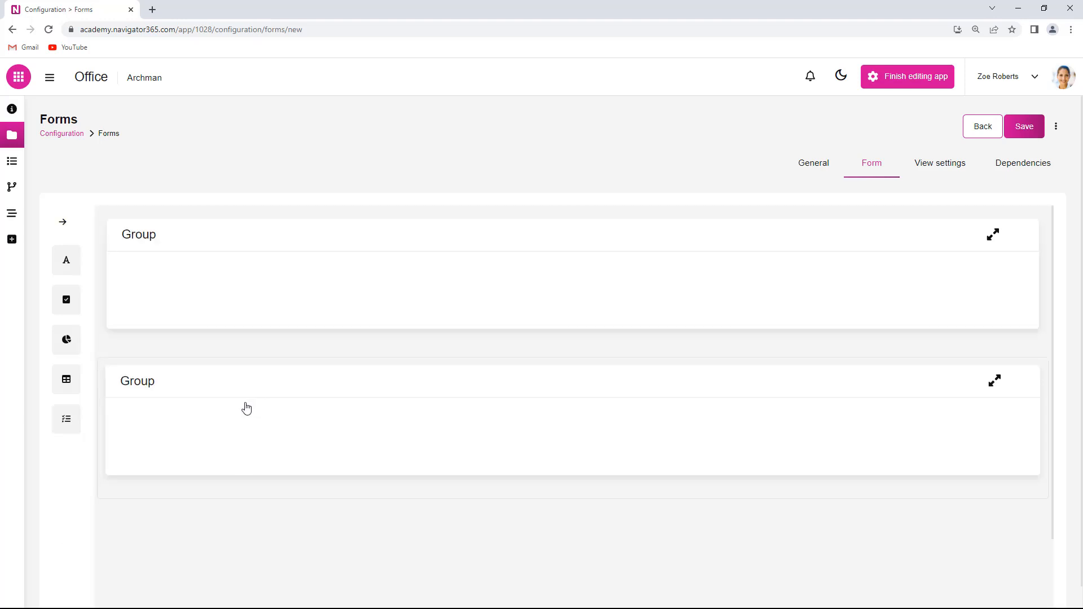
Step: Nest a new group inside the lower group and another inside the upper group
click(66, 381)
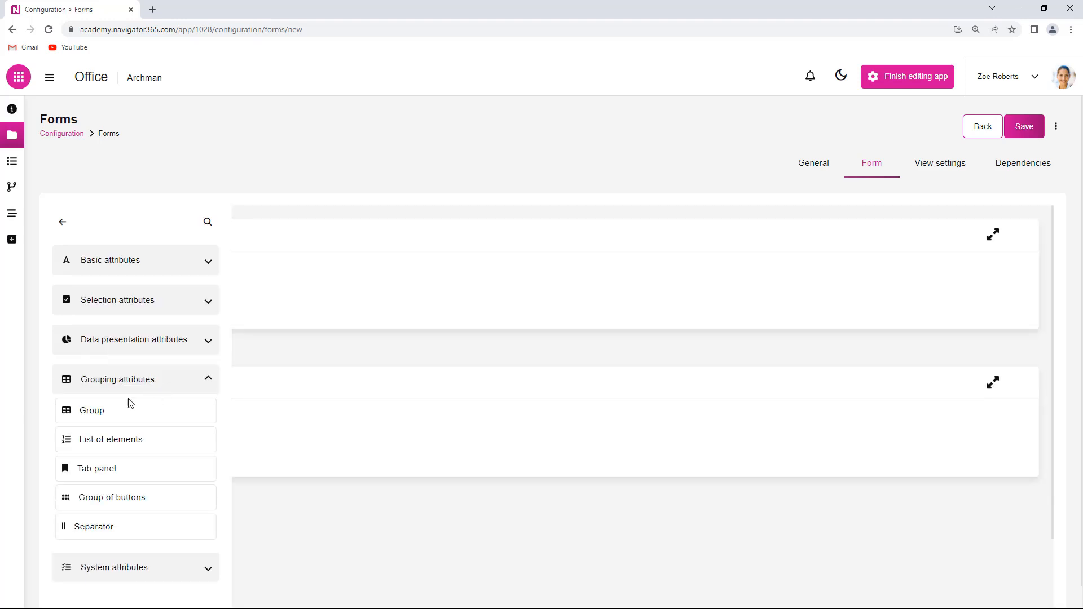
drag(94, 411, 299, 435)
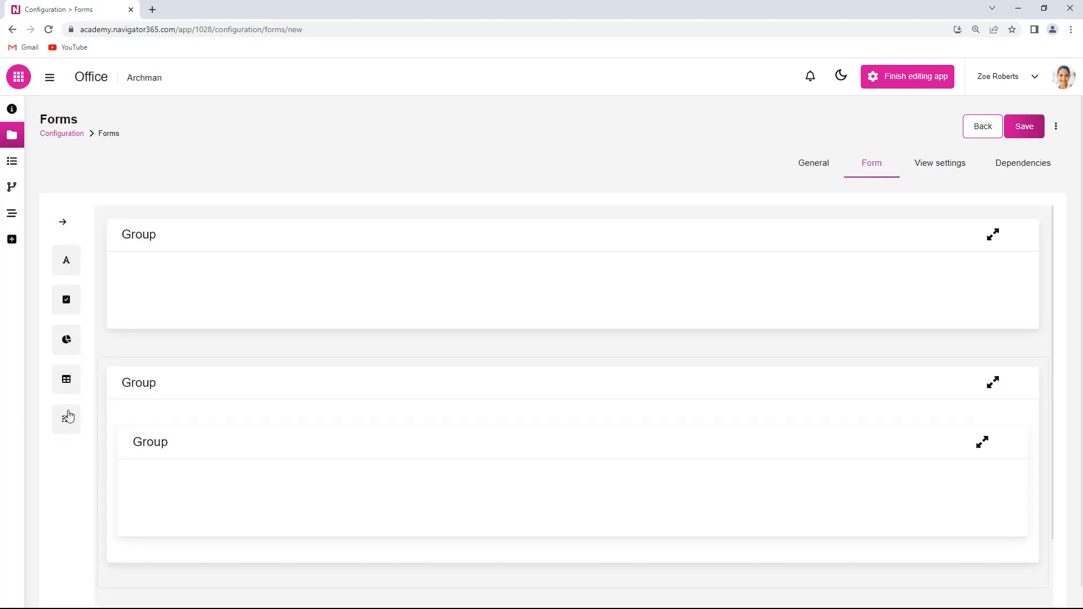
click(72, 388)
drag(107, 408, 297, 294)
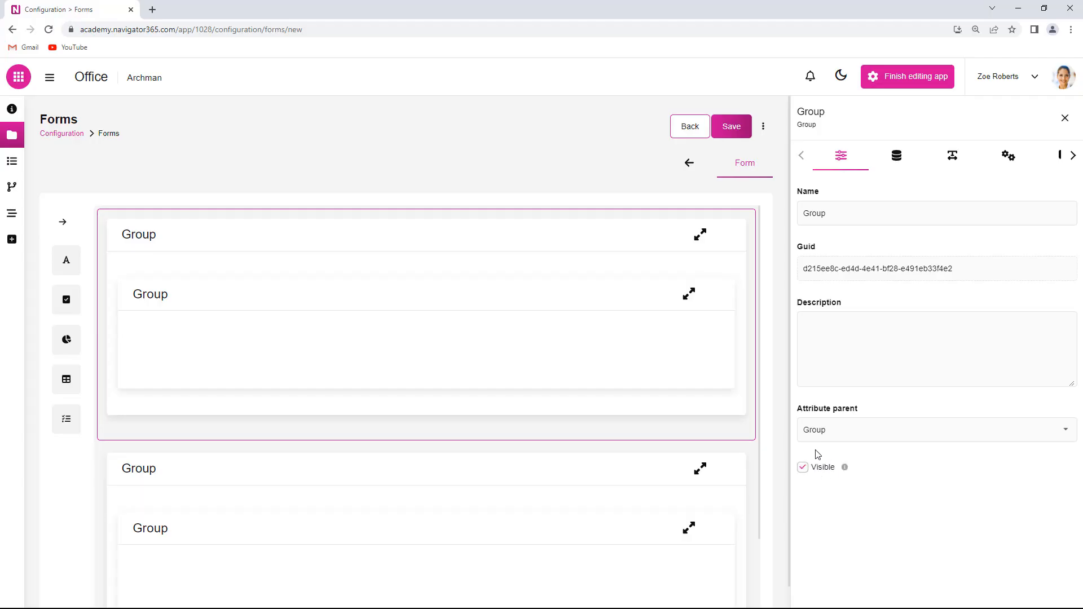
Step: Turn off Show header for both the upper and the lower outer group
click(1014, 161)
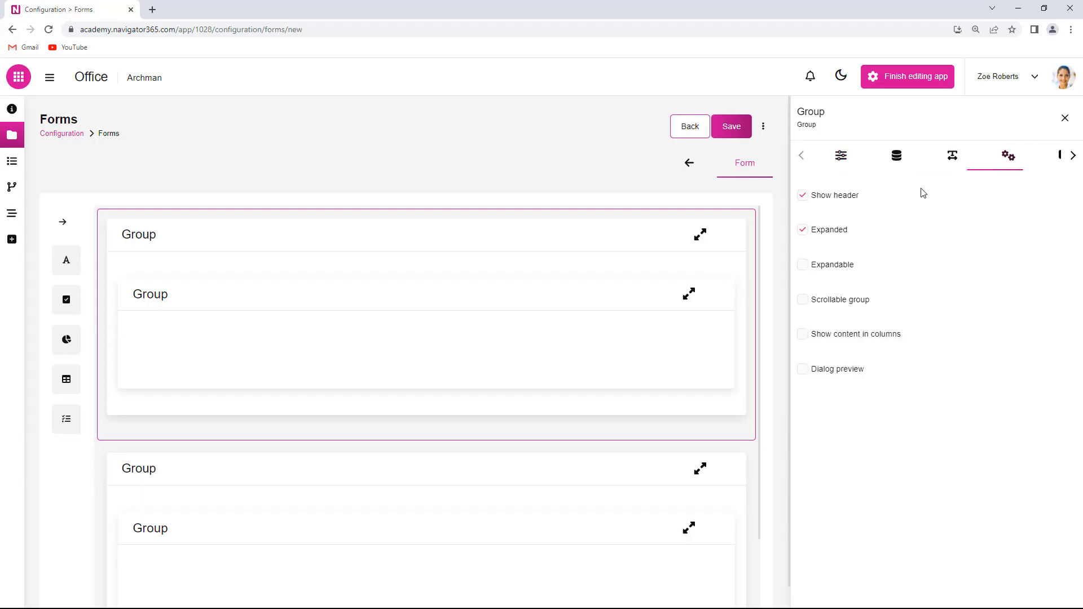
click(803, 197)
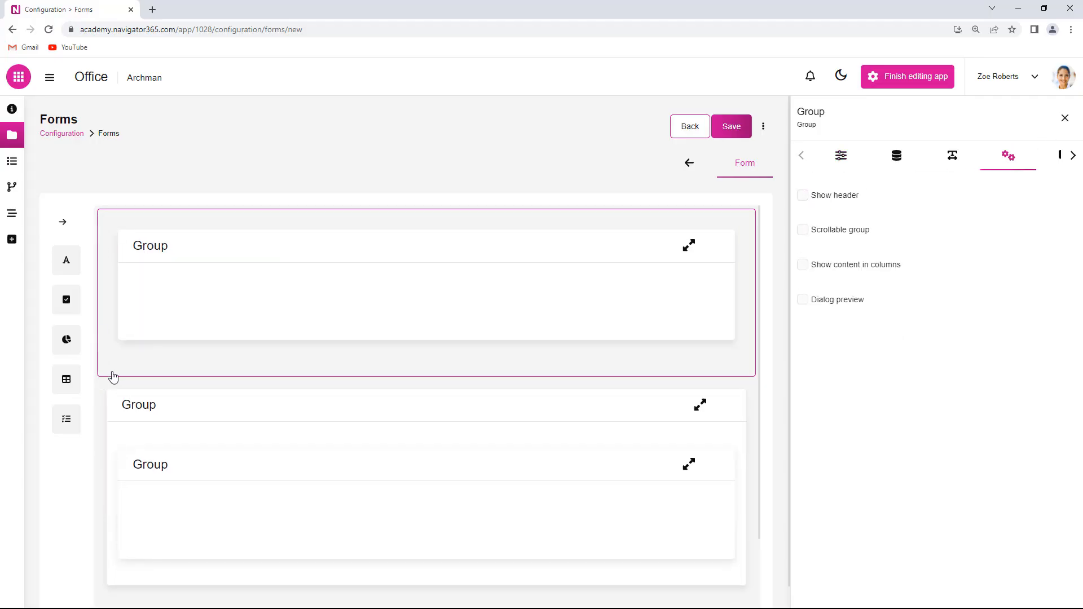
click(214, 417)
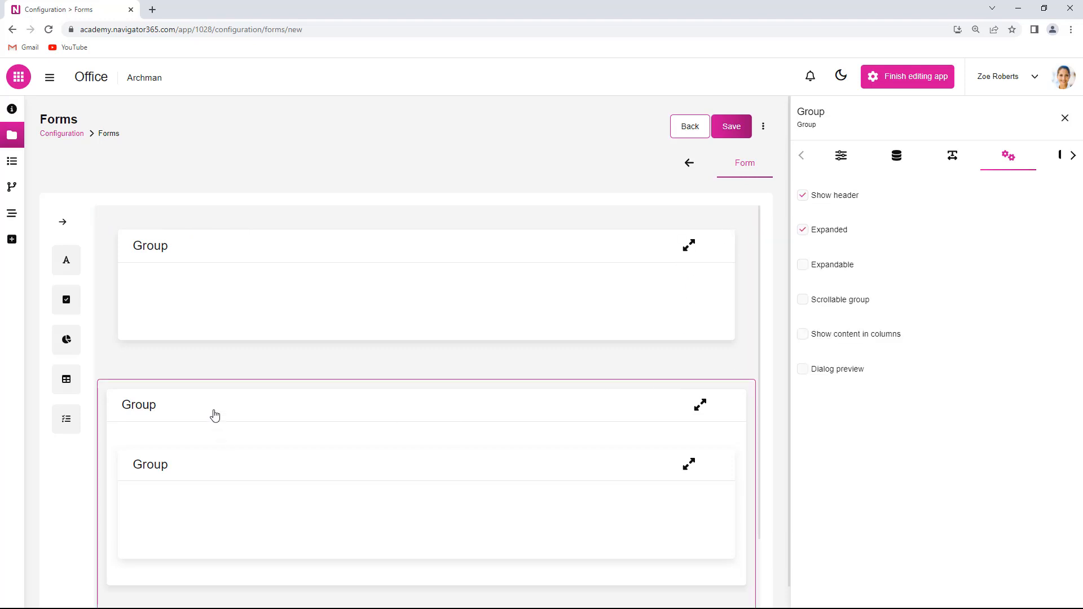
click(809, 200)
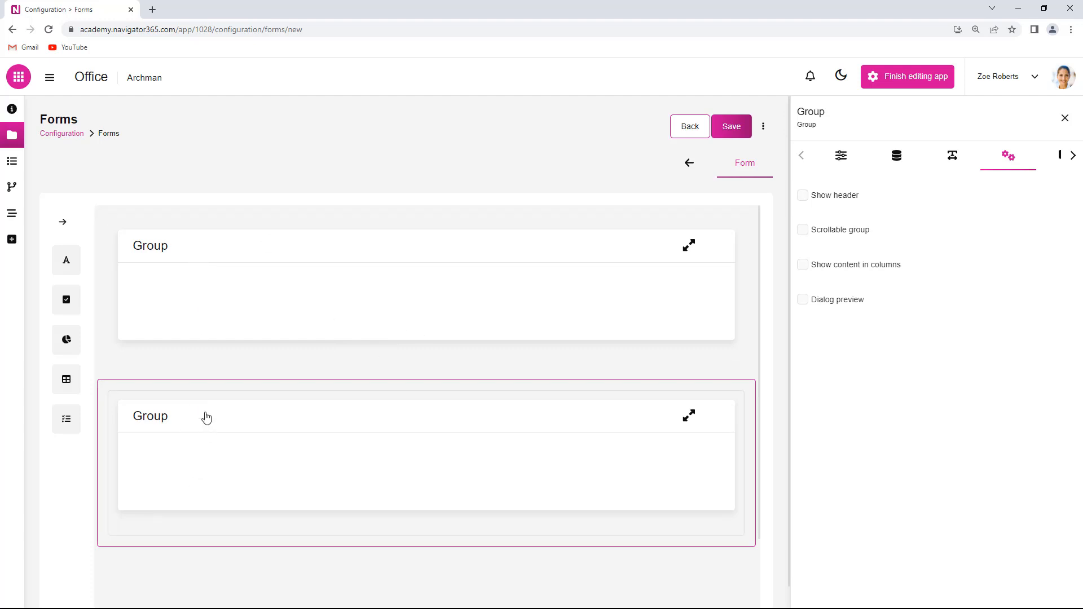
Step: Enable Show content in columns for the upper outer group and set its inner group's width to 50%
click(191, 271)
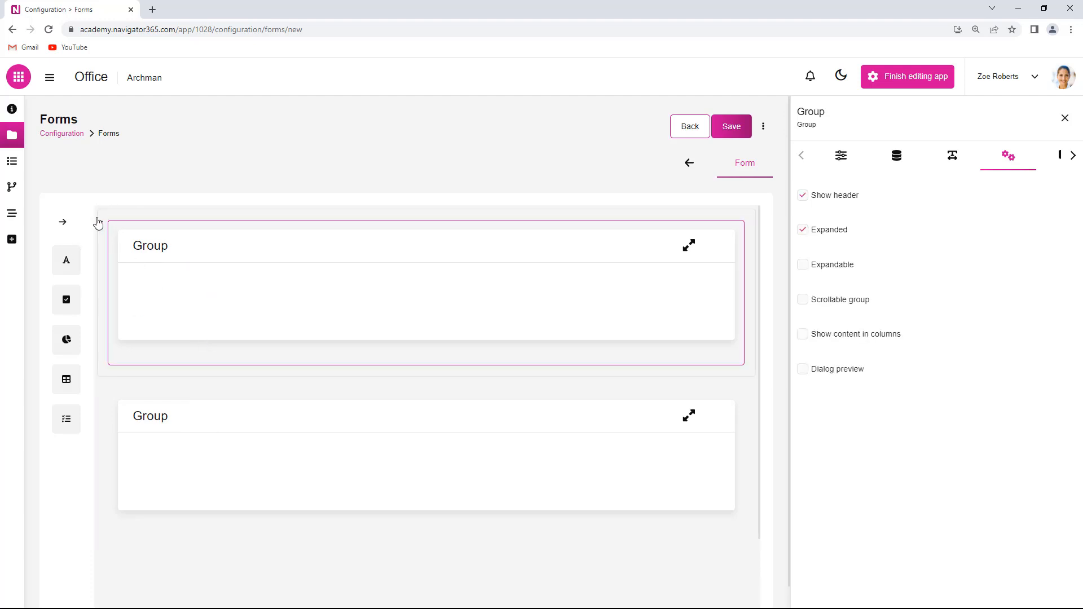
click(122, 217)
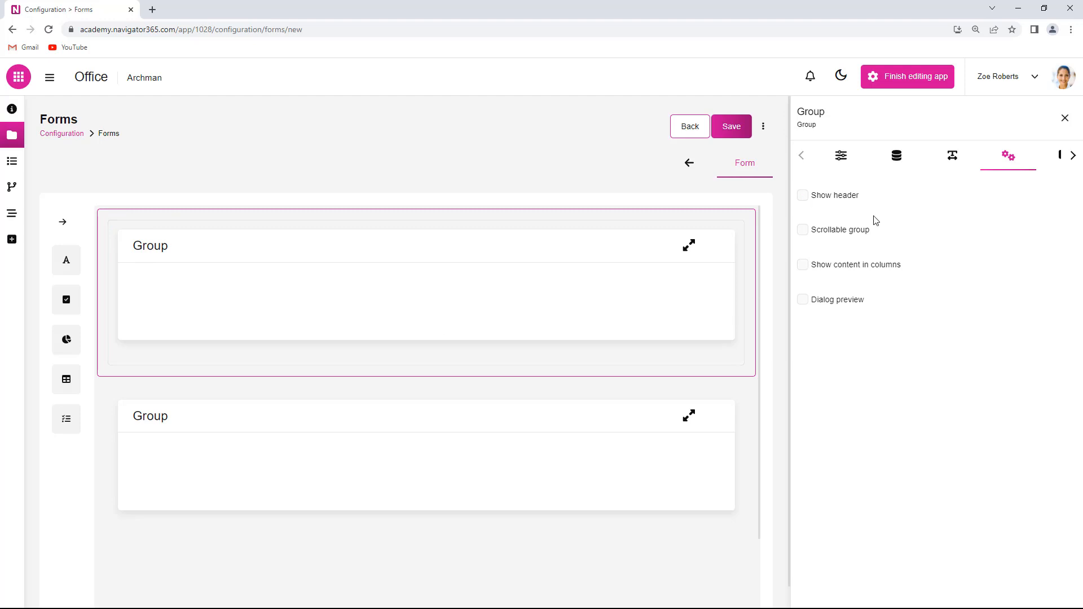
click(802, 265)
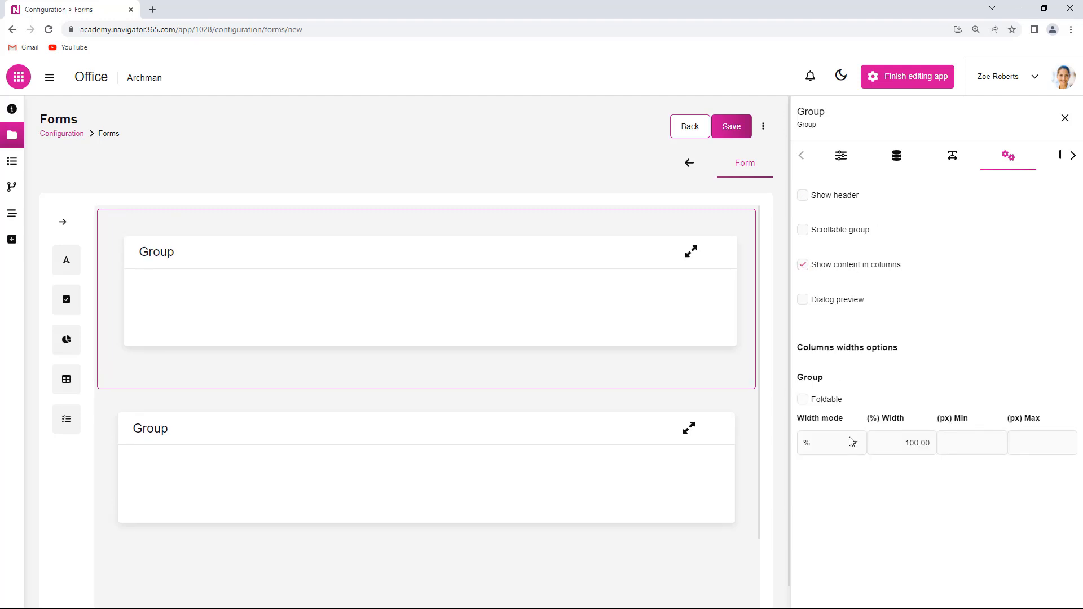
click(897, 446)
text(50)
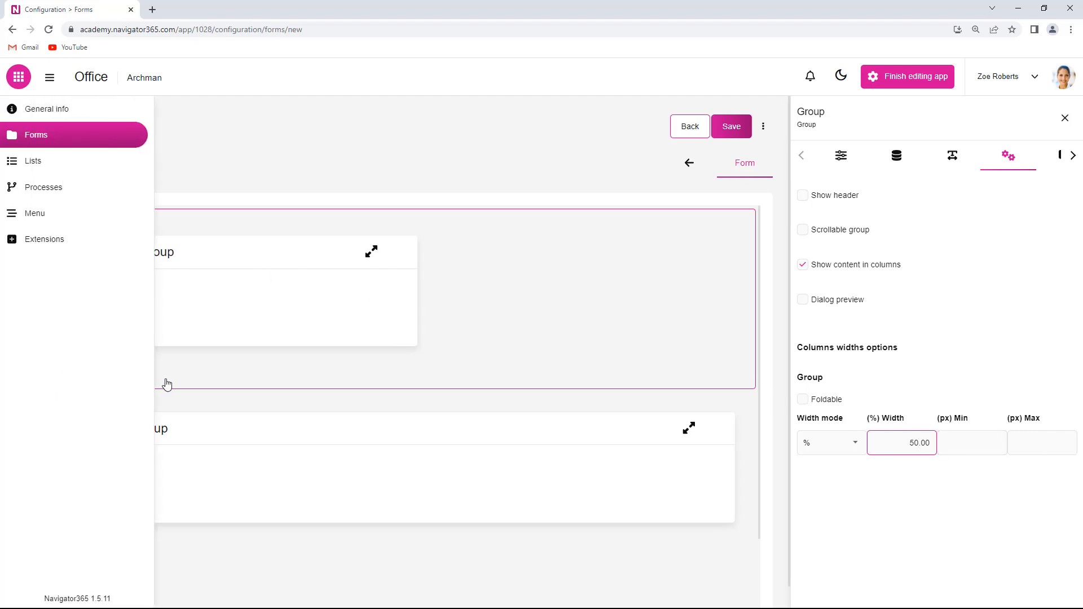
Step: Add a second group beside the first in the upper outer group and set the first column's width to 30%
click(75, 380)
click(76, 380)
drag(92, 413, 483, 341)
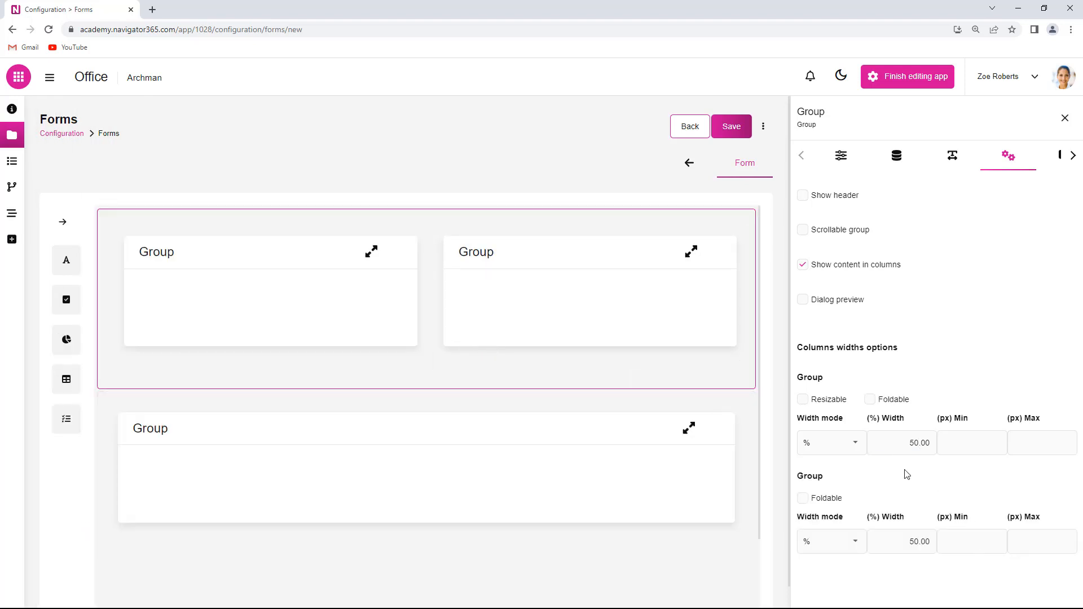
click(900, 443)
text(30)
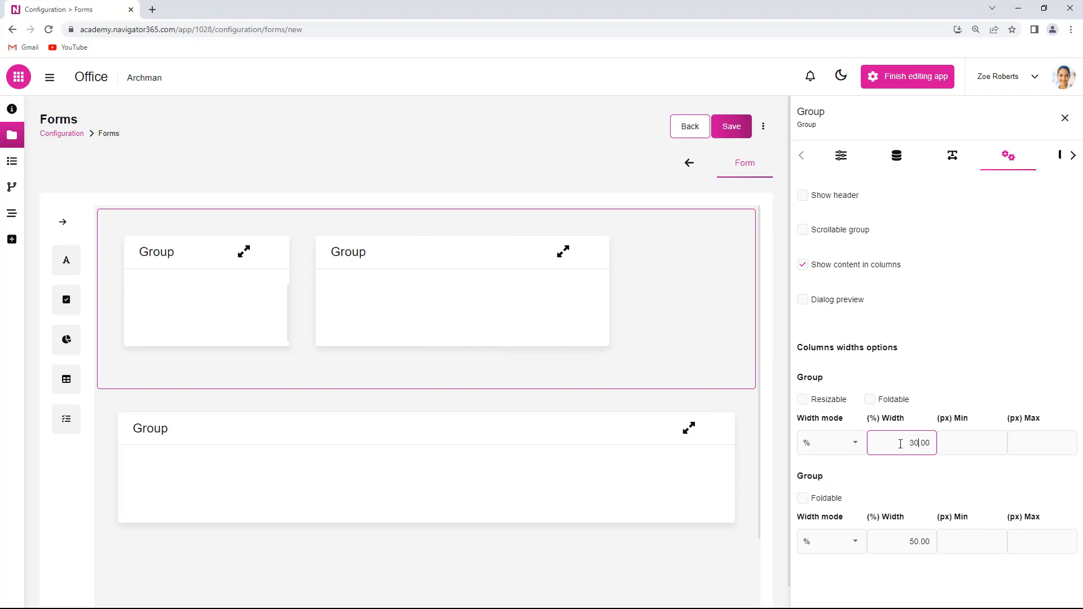
Step: Add a third group as another column in the upper outer group and save the dashboard
click(71, 380)
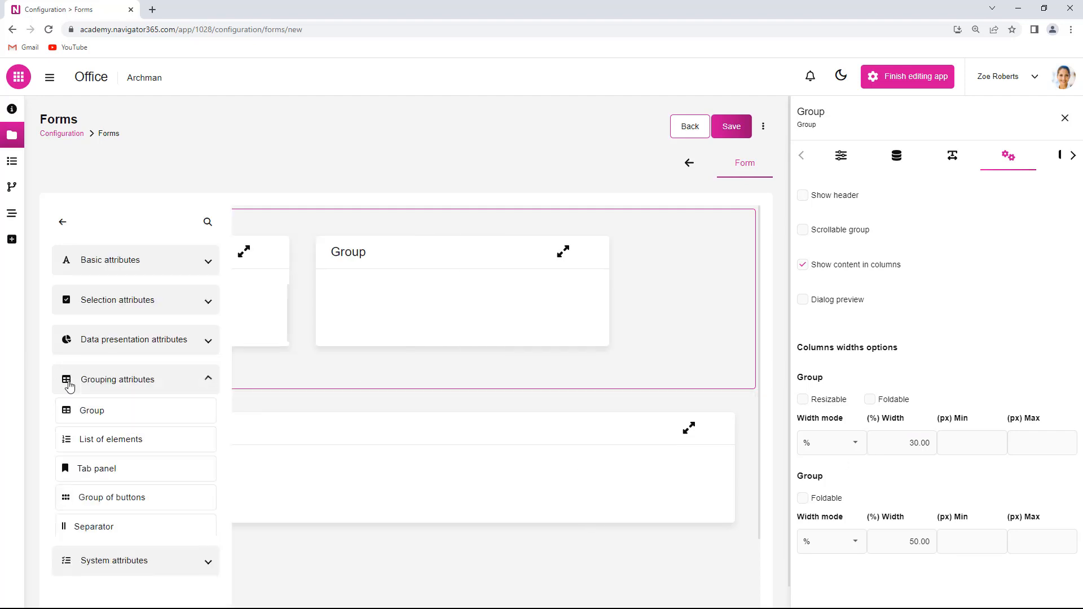
drag(83, 413, 645, 325)
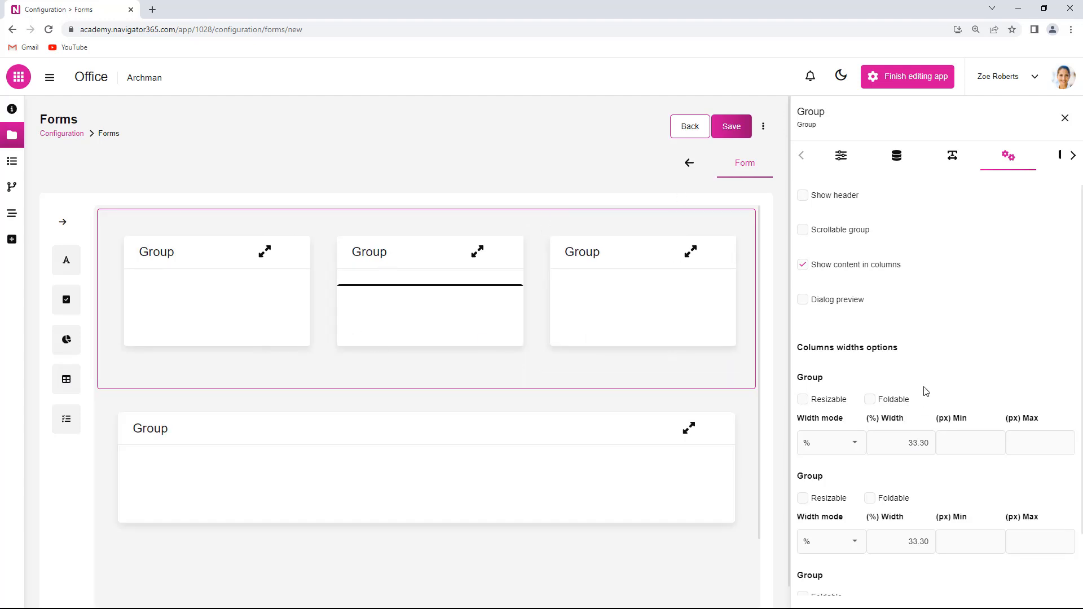
scroll(901, 415, down, 1)
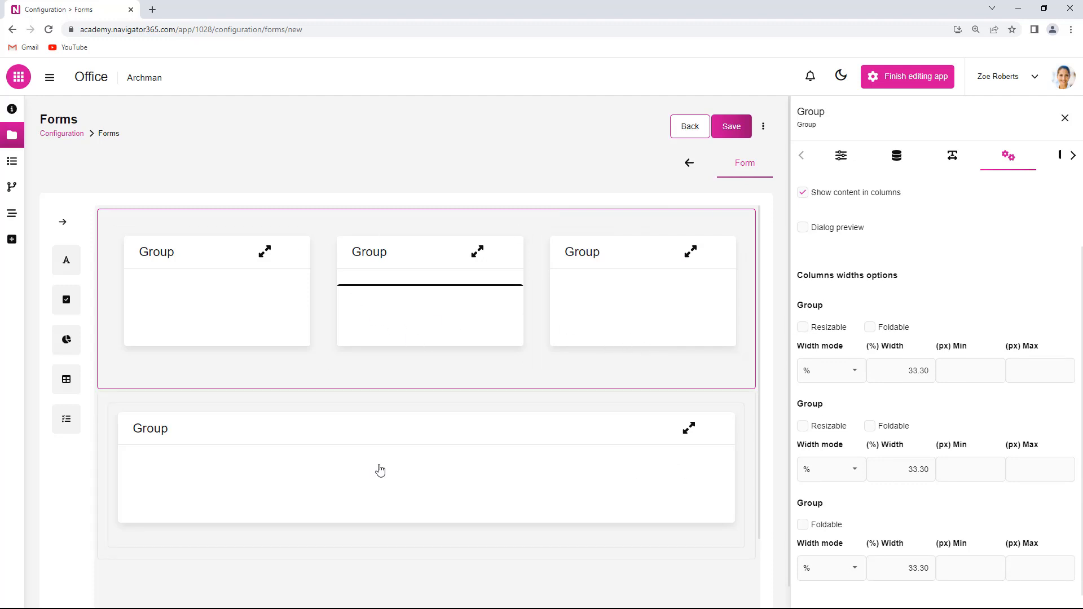
click(731, 129)
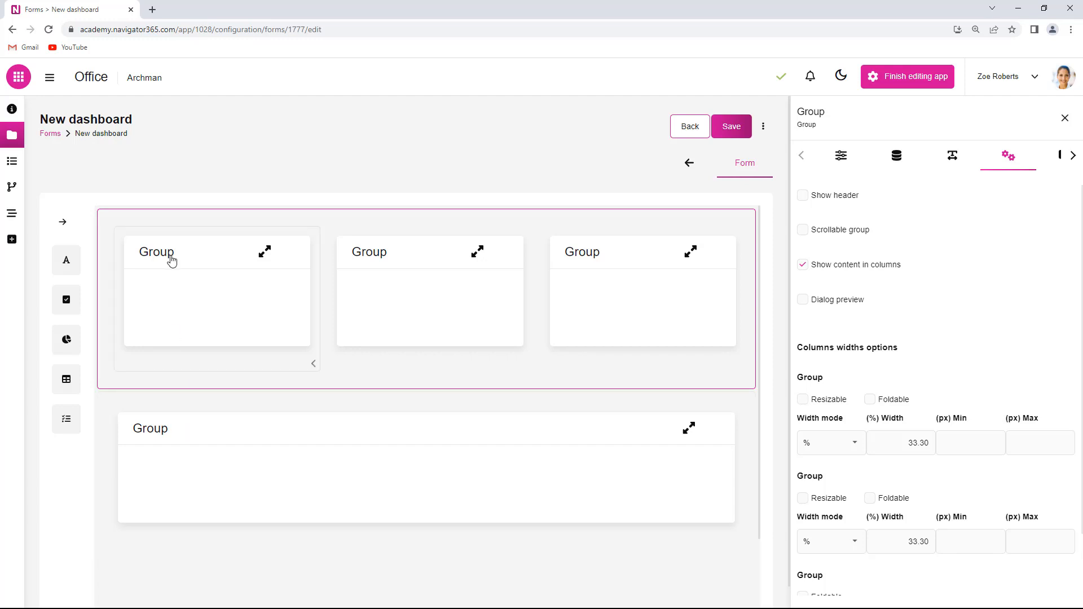
Step: Rename the first group in the upper row to "Shortcuts"
click(171, 259)
click(849, 158)
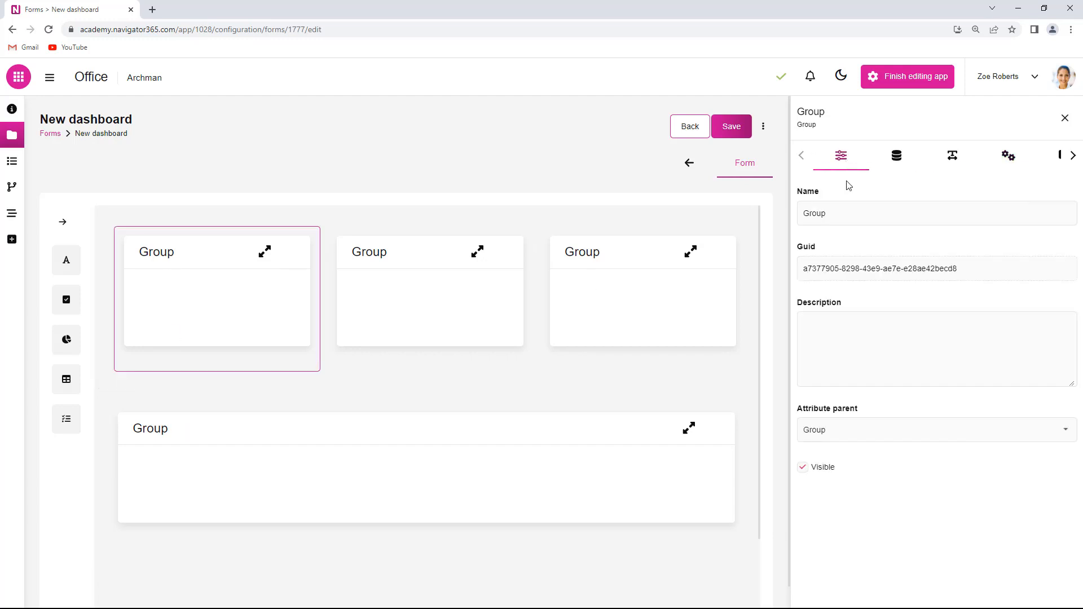
double_click(848, 216)
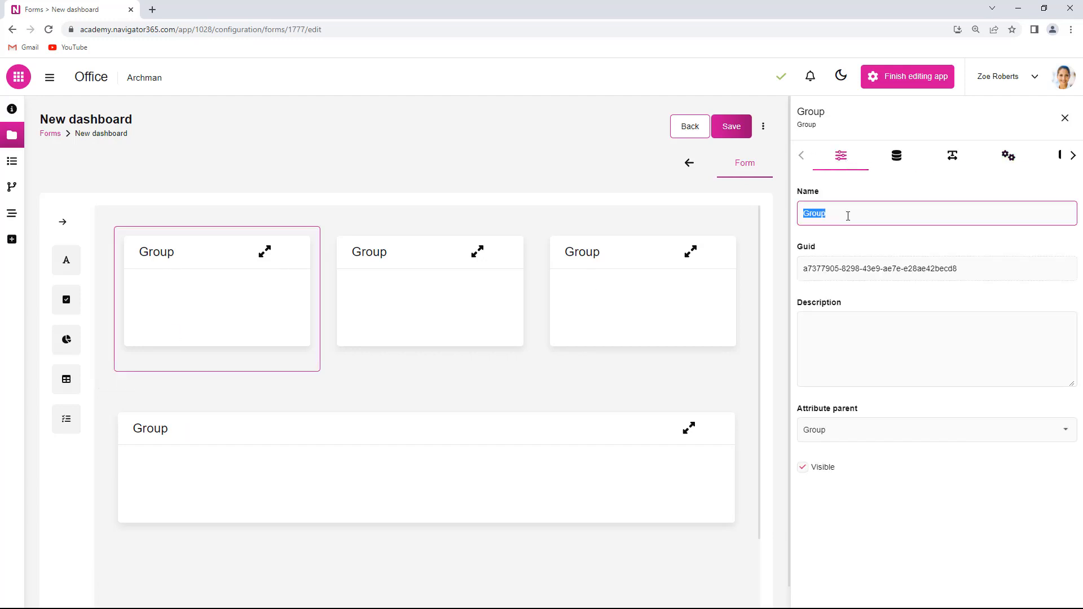
text(Shor)
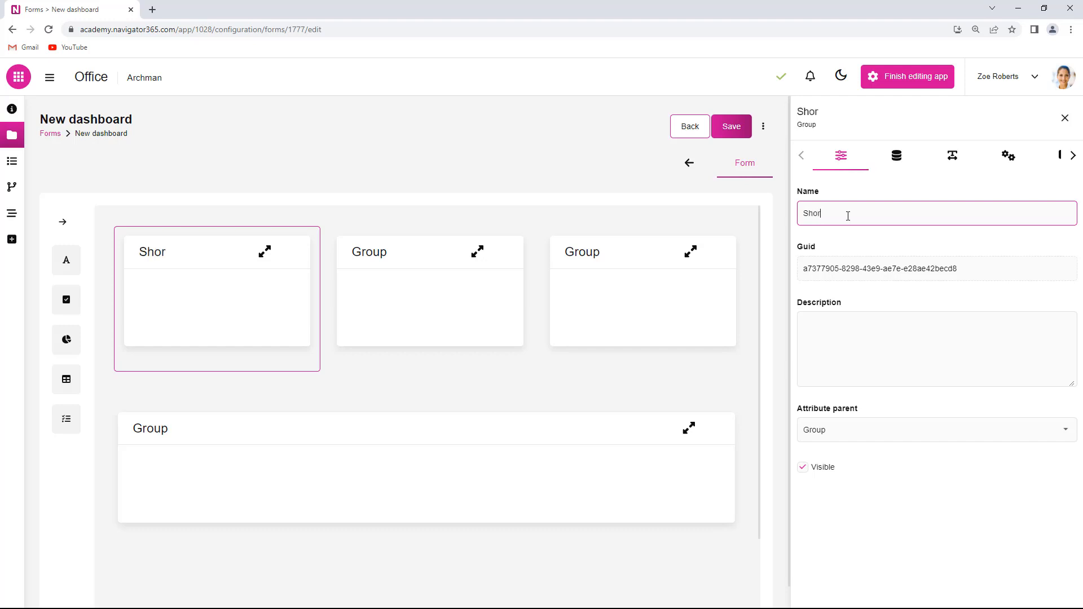
text(t)
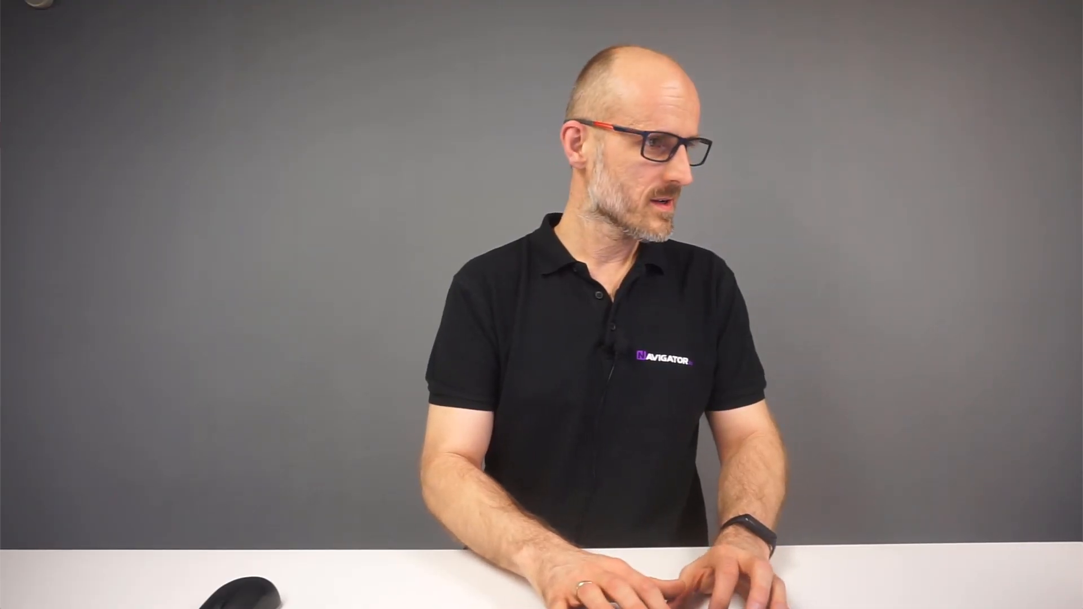
text(cuts)
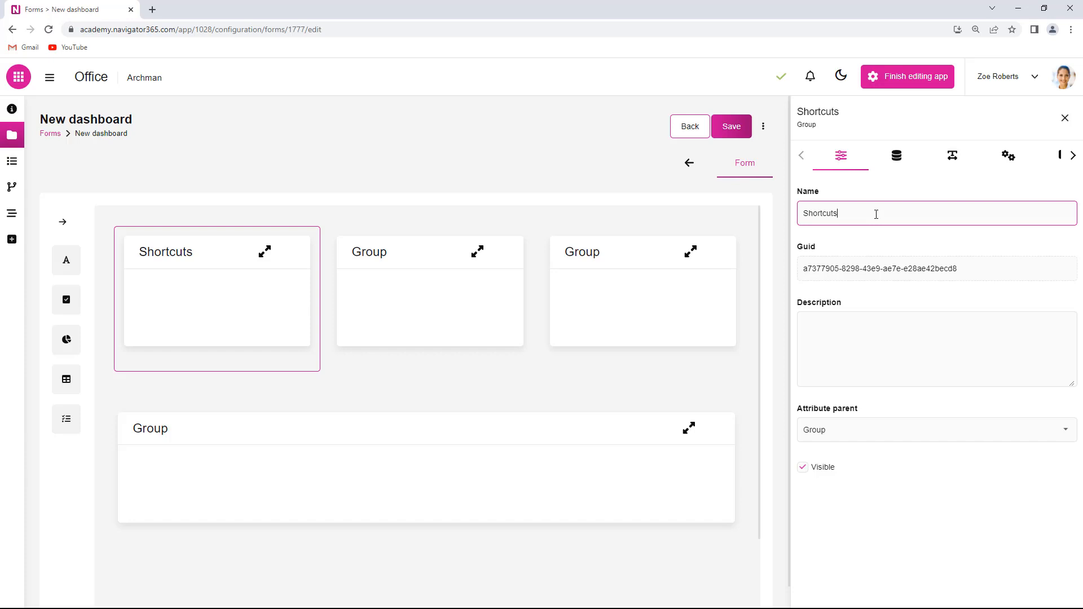
Step: Rename the middle group in the upper row to "Incoming by dept."
click(389, 252)
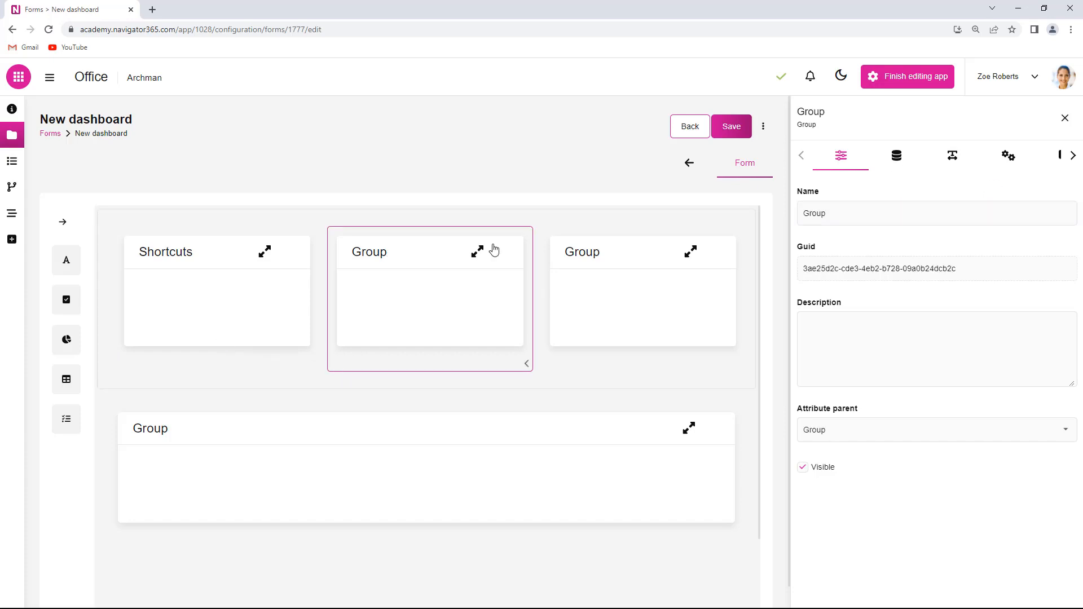
double_click(846, 215)
text(Incoming by dept)
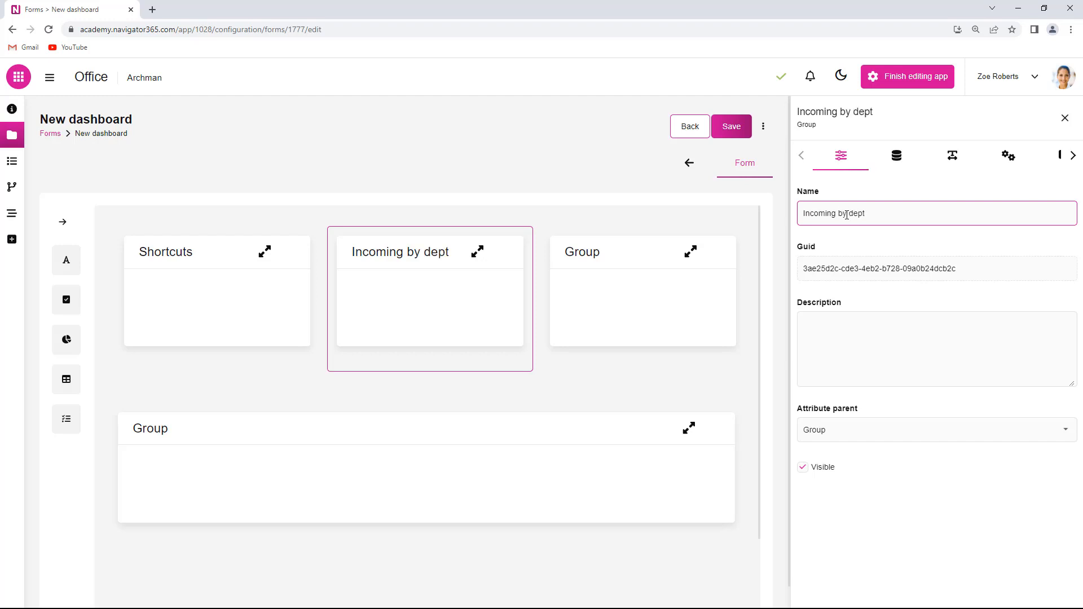
text(.)
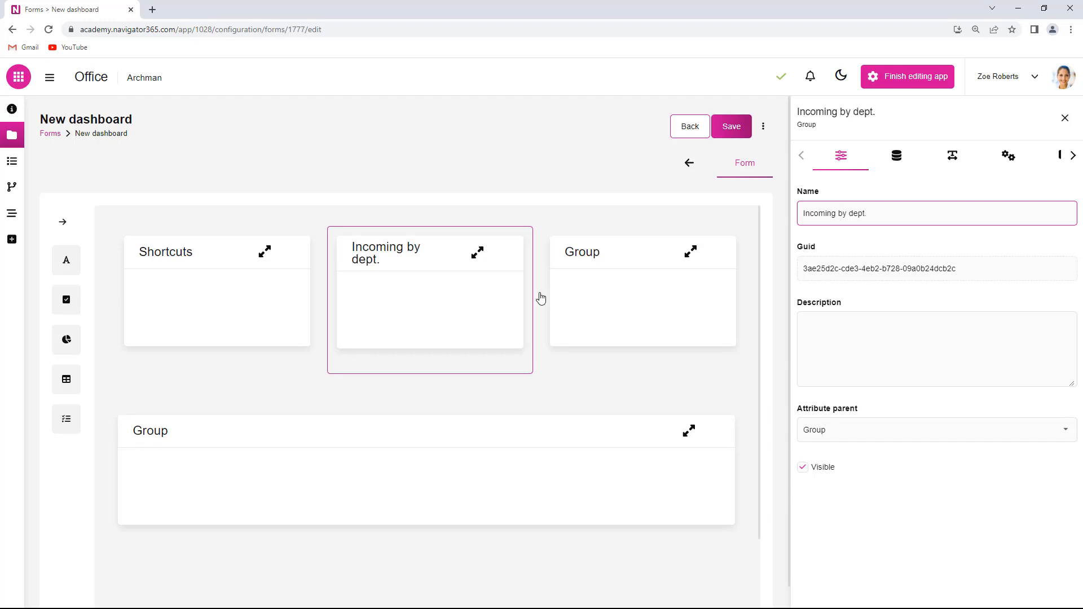
Step: Rename the third group in the upper row to "Incoming monthly"
click(609, 256)
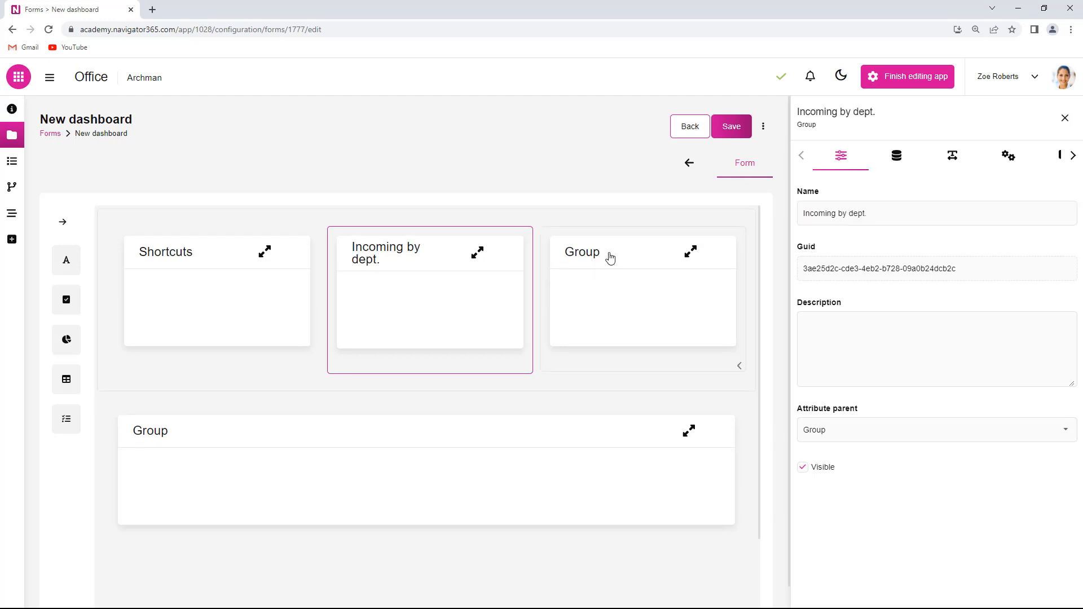
click(853, 212)
key(BackSpace)
key(BackSpace)
key(BackSpace)
key(BackSpace)
key(BackSpace)
text(Incoming )
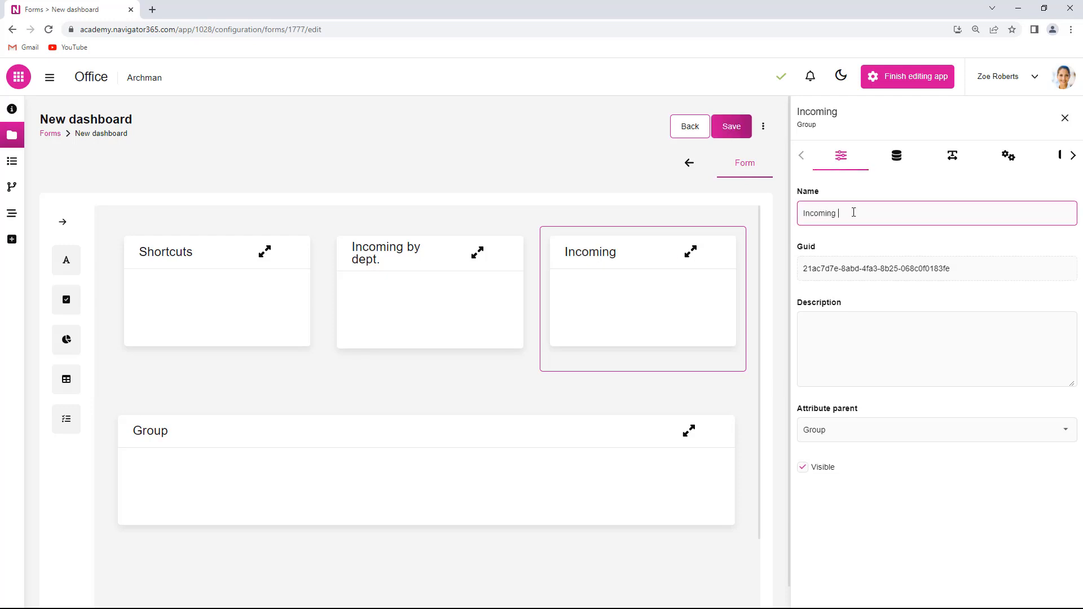
text(monthly)
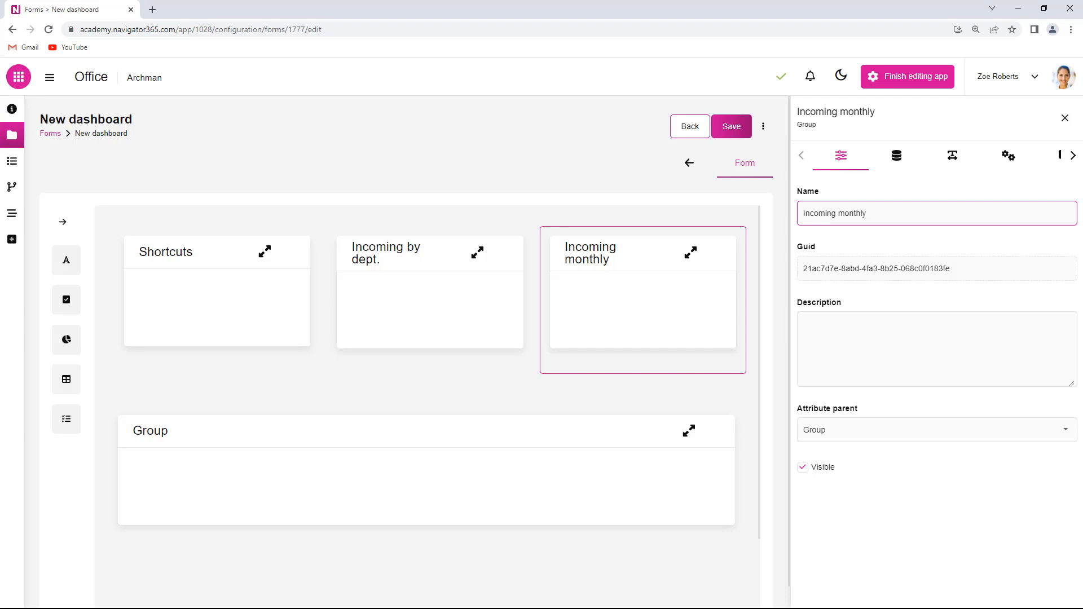
Step: Rename the inner group of the lower row to "List of incoming letters" and save the dashboard
click(286, 439)
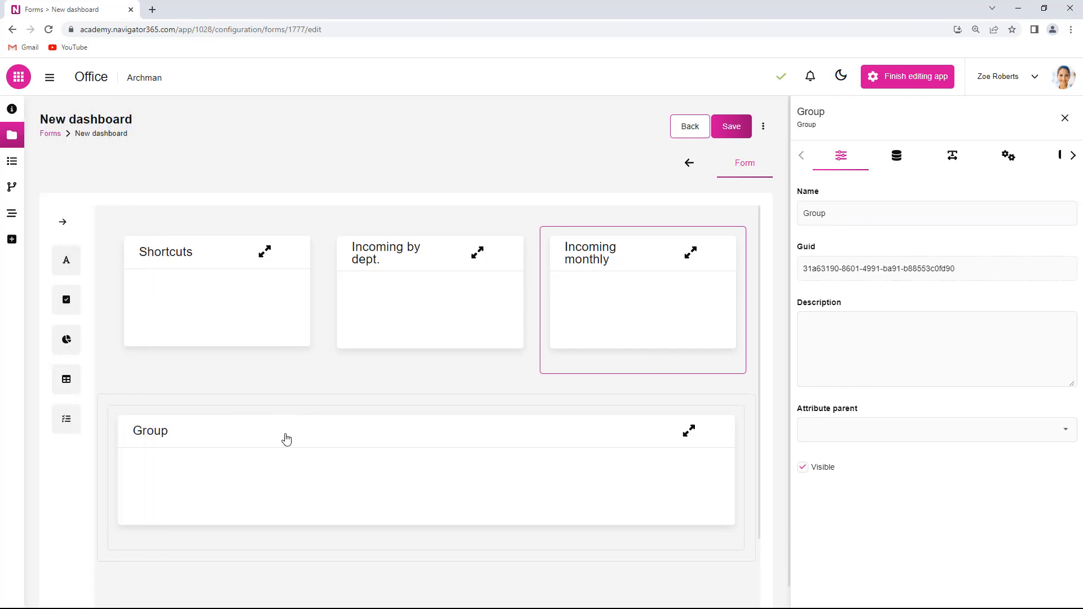
double_click(846, 215)
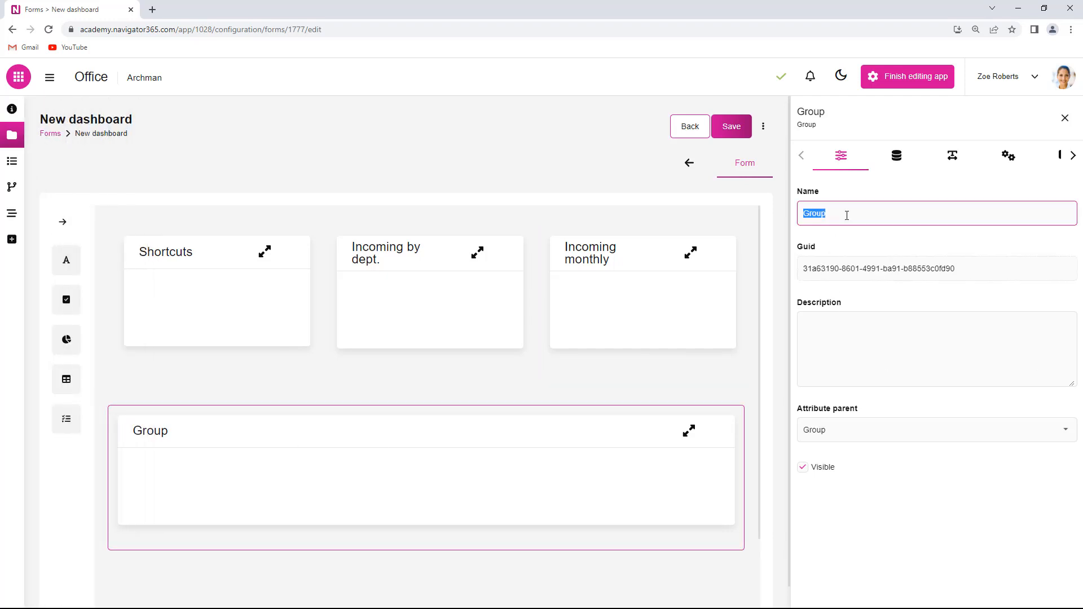
text(List of i)
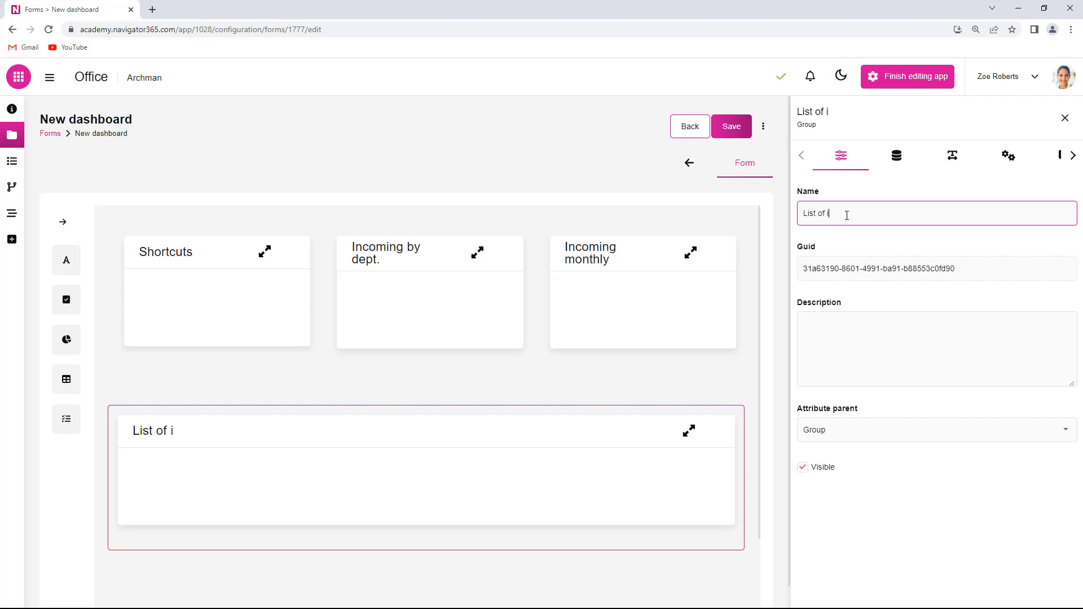
text(ncoming documents)
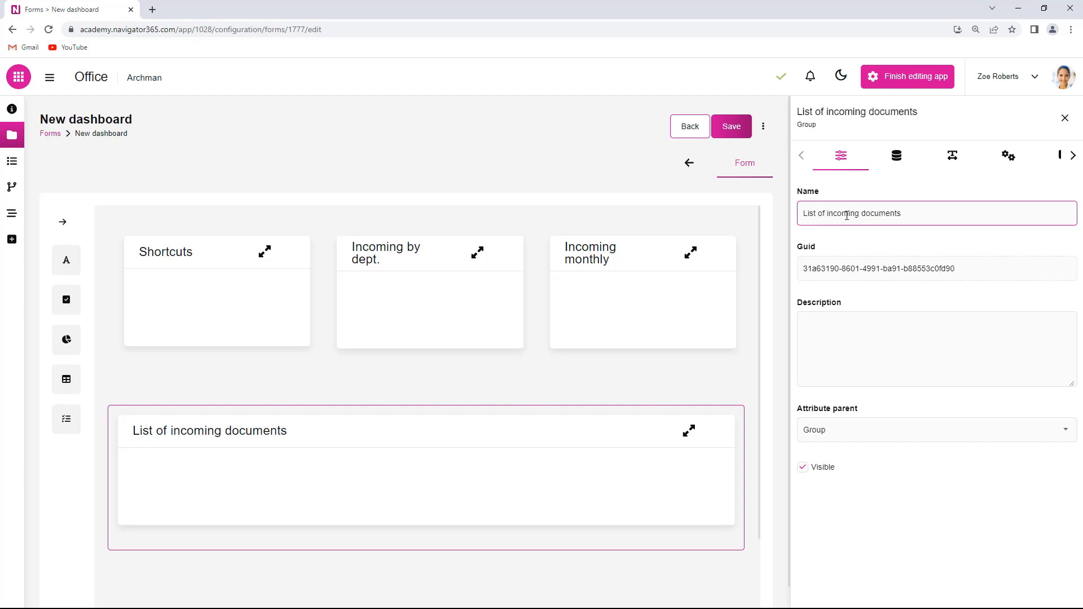
key(BackSpace)
key(BackSpace)
key(BackSpace)
key(BackSpace)
key(BackSpace)
key(BackSpace)
key(BackSpace)
key(BackSpace)
key(BackSpace)
text(letter)
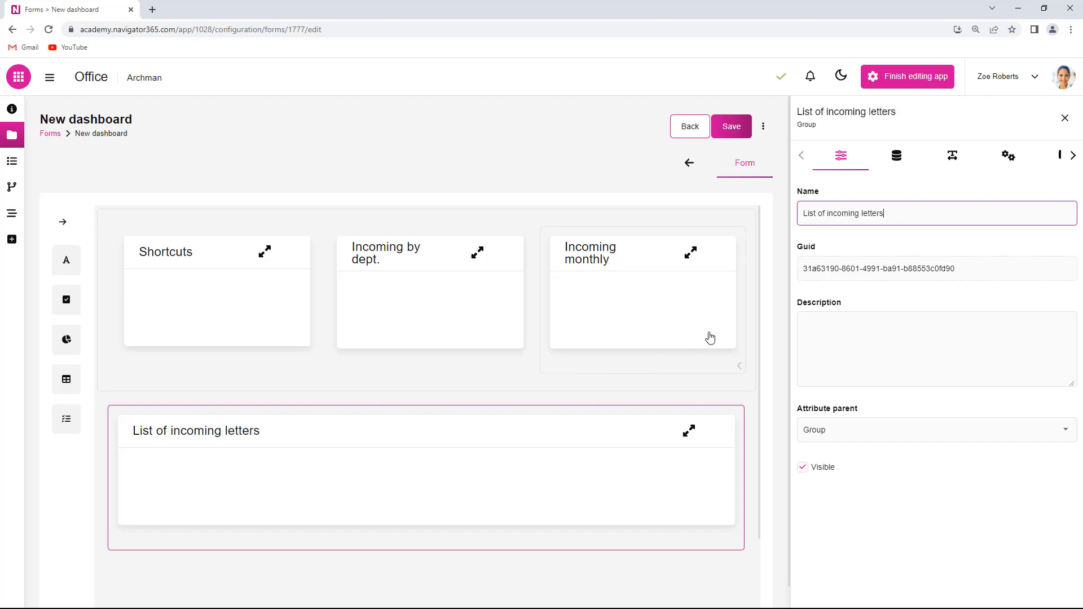
click(739, 127)
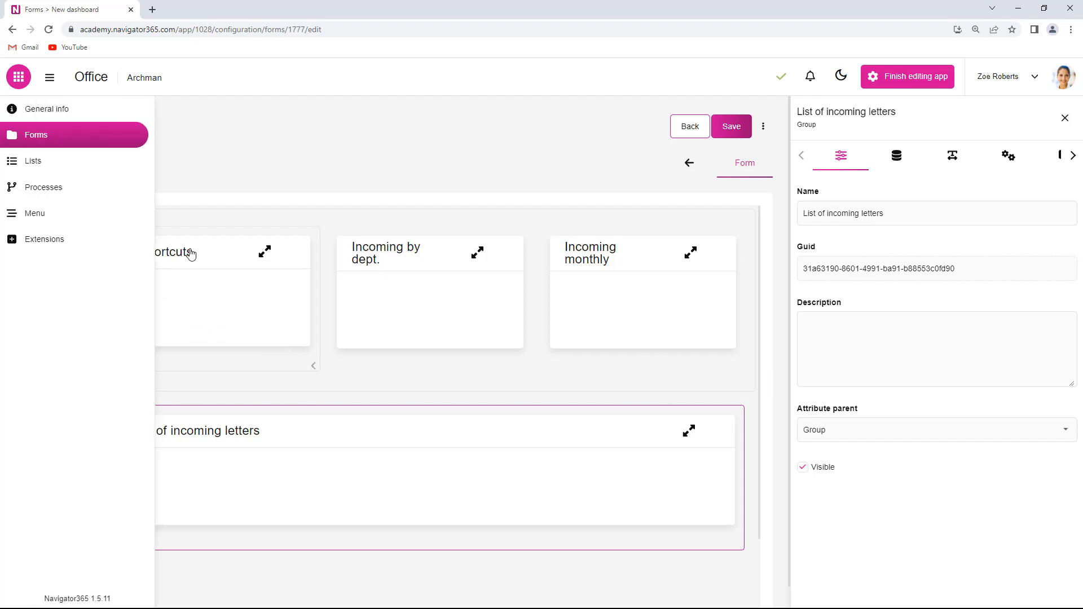
Step: Add an Action button attribute to the Shortcuts group and open its properties
click(74, 255)
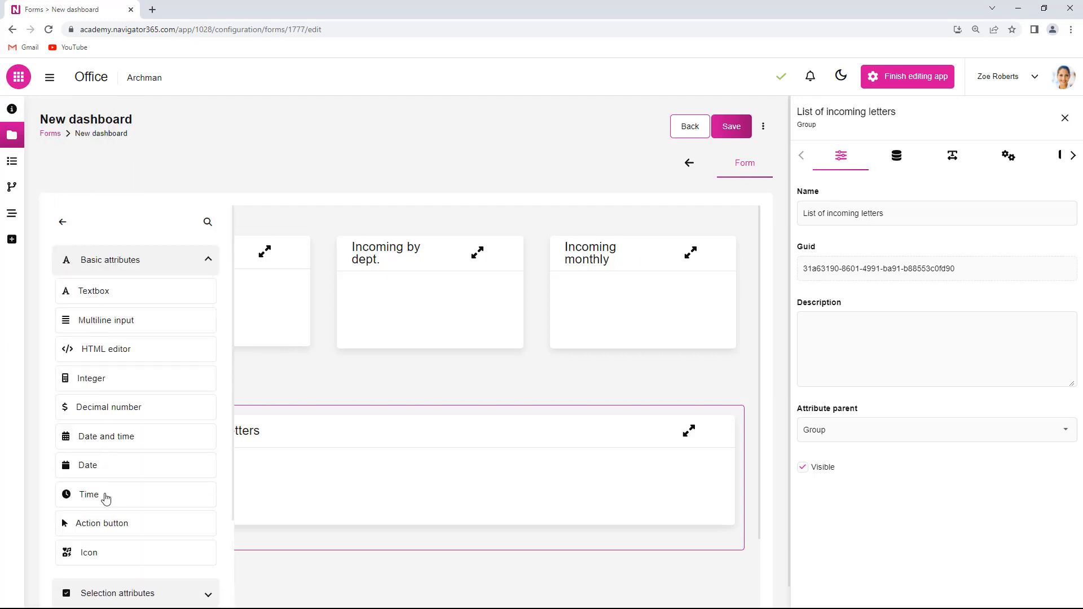
drag(113, 530, 233, 299)
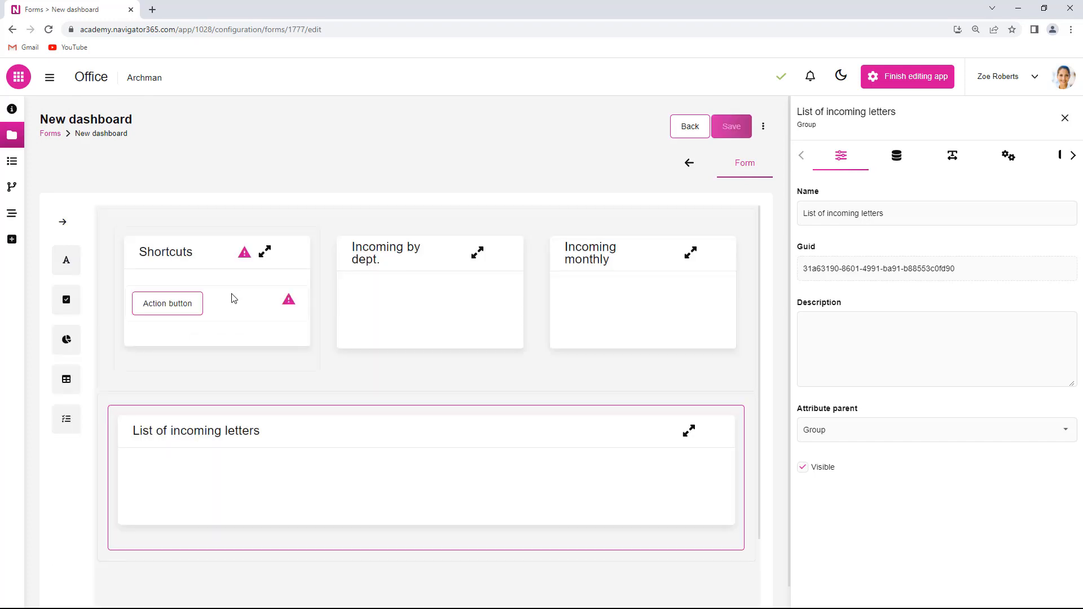
click(246, 310)
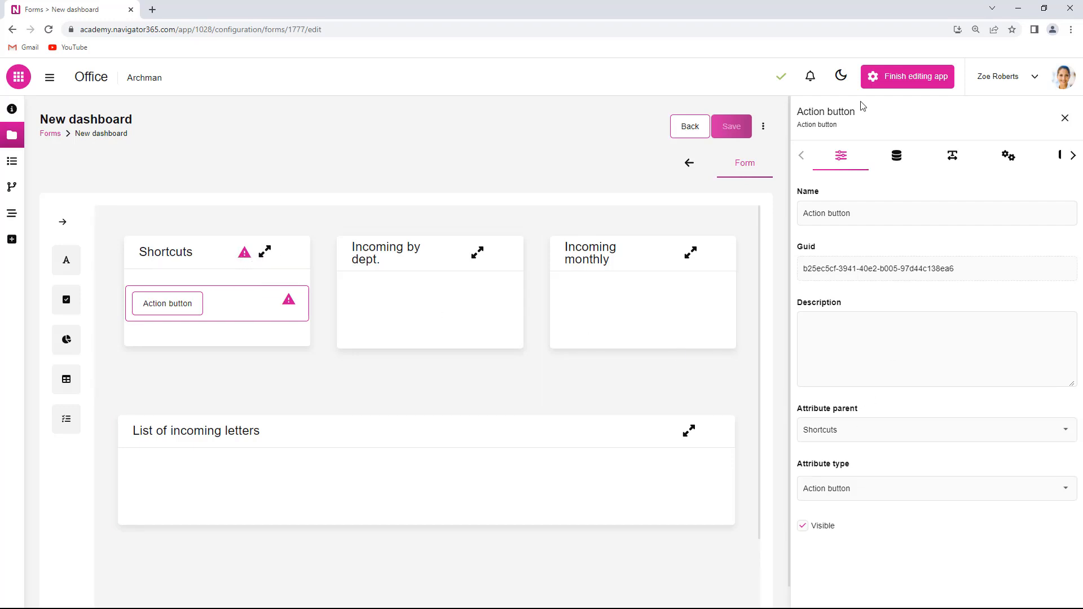
Step: Set the action button's alignment to Center and its button style to Primary
click(897, 162)
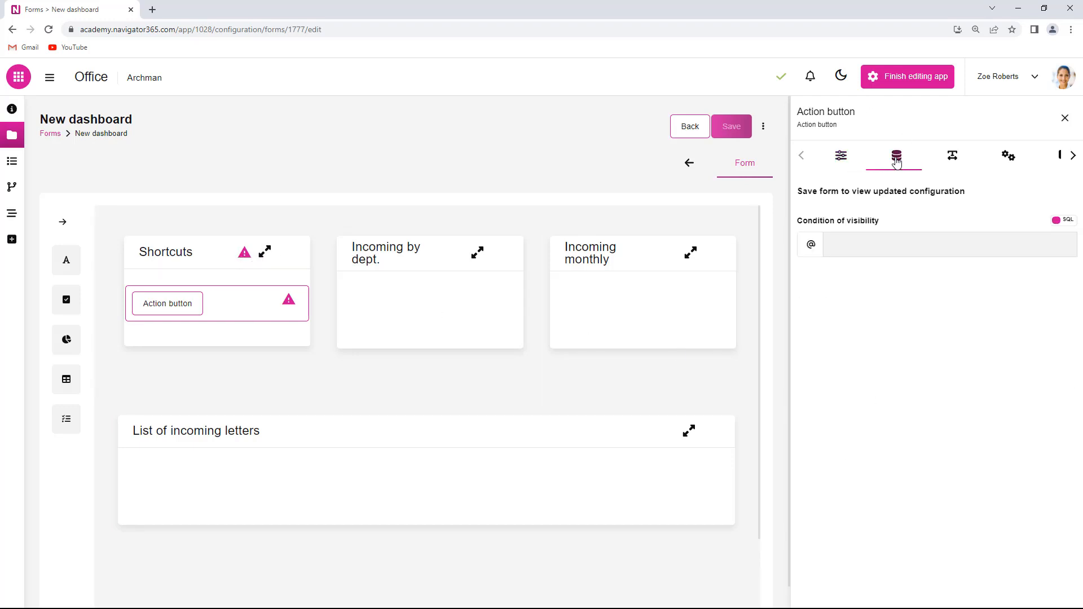
click(1009, 156)
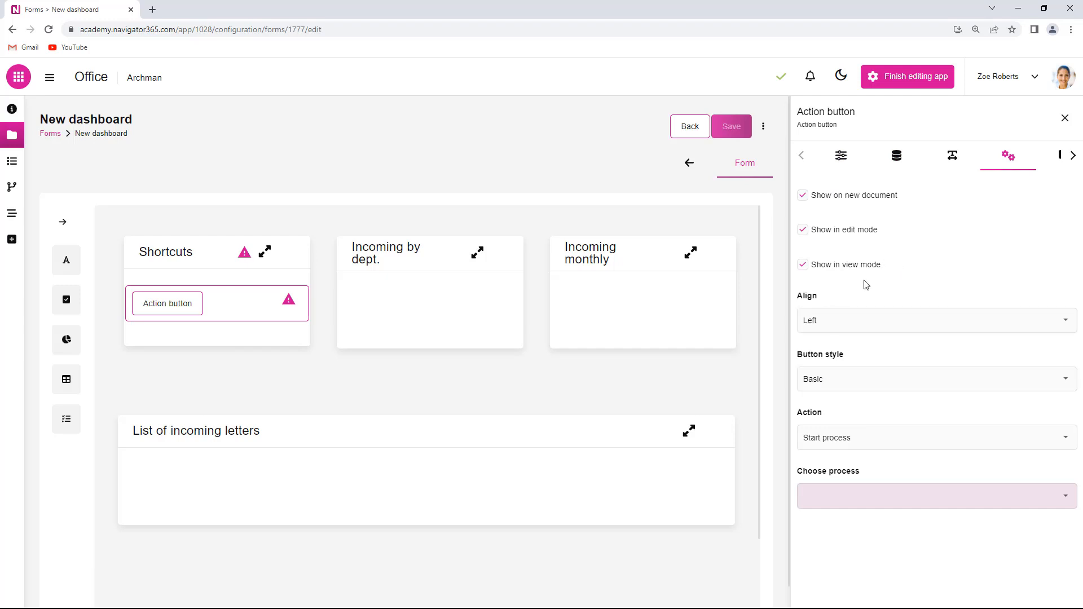
click(1065, 326)
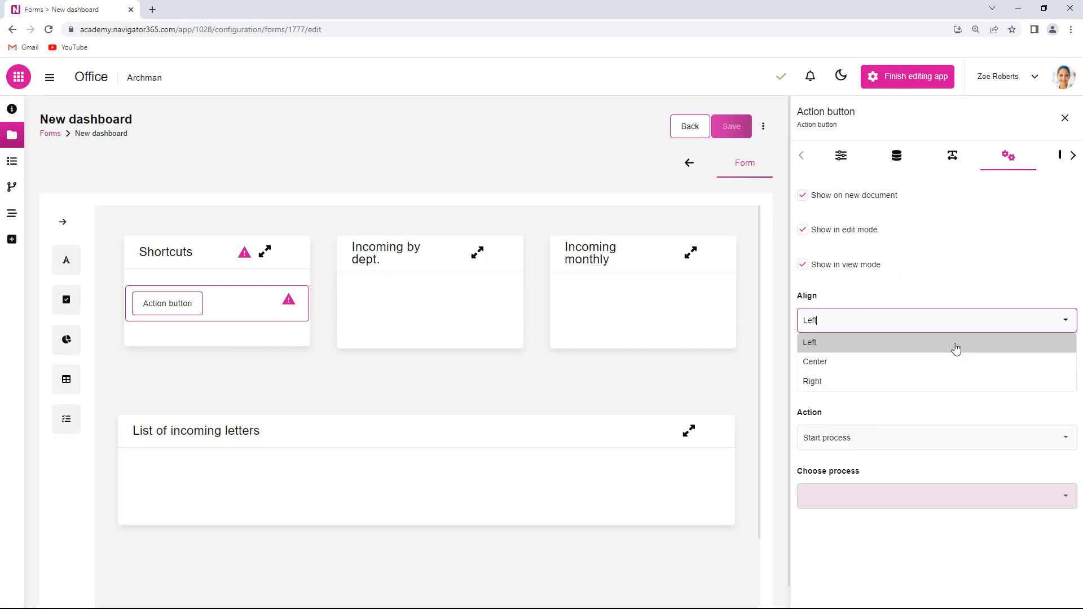
click(848, 365)
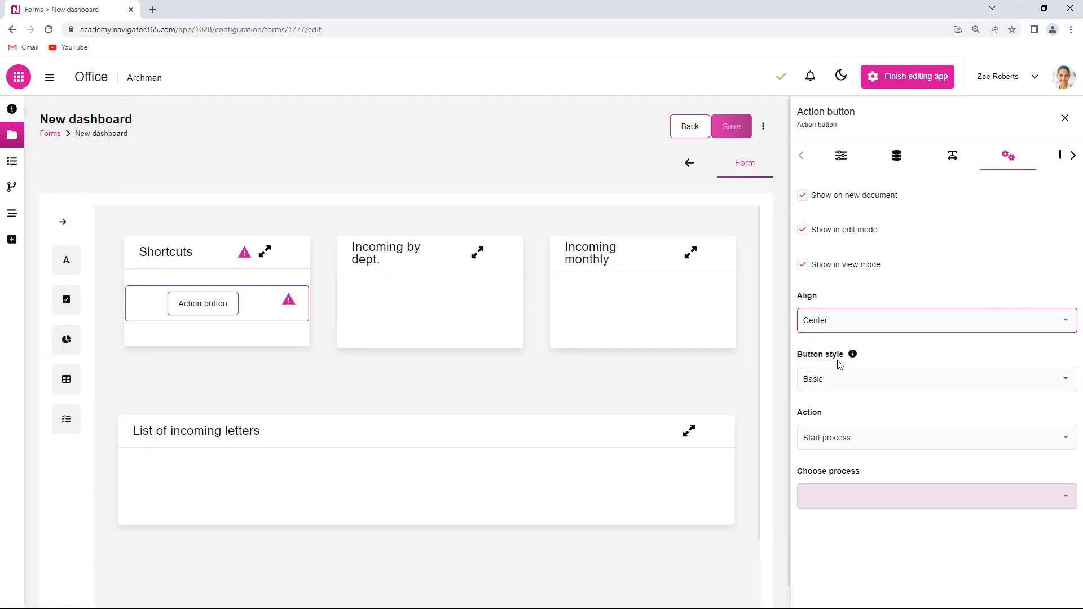
click(1068, 384)
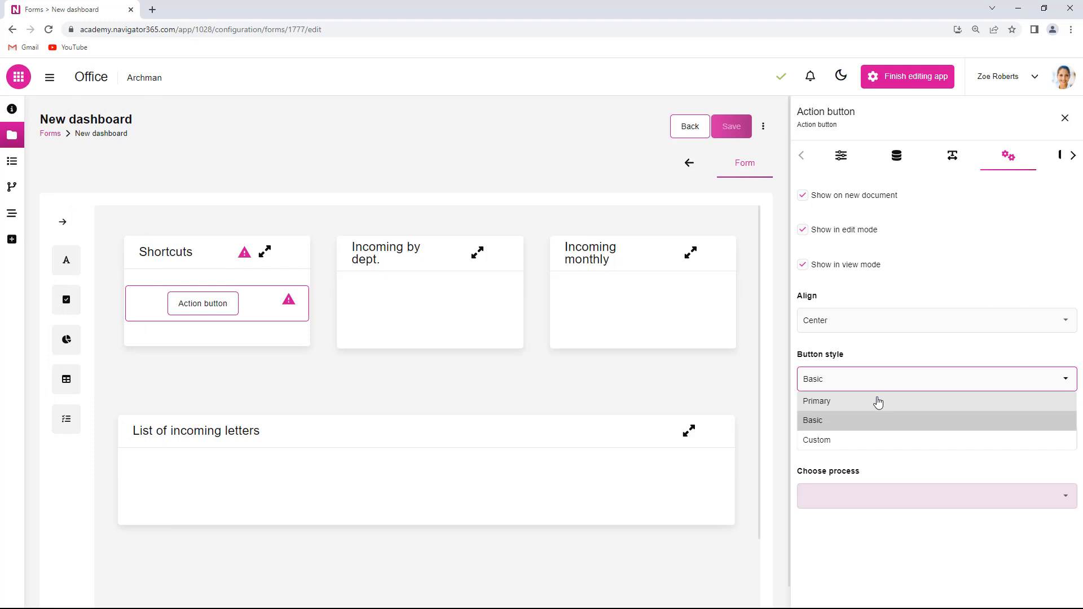
click(840, 402)
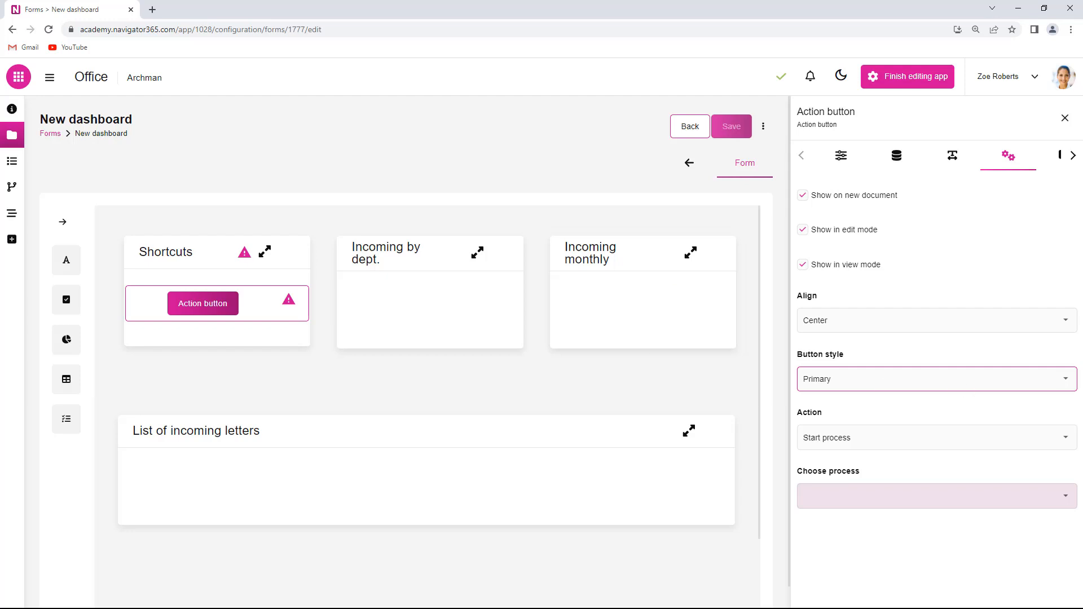
Step: Set the action button's action to Create document, using the Incoming letter form
click(1067, 441)
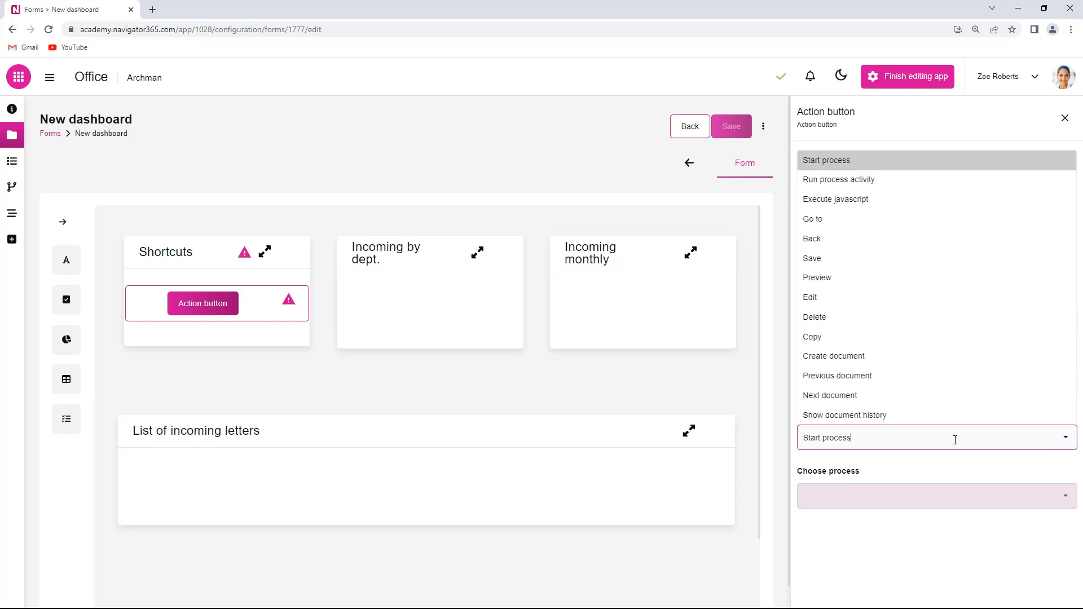
click(875, 367)
scroll(890, 493, down, 1)
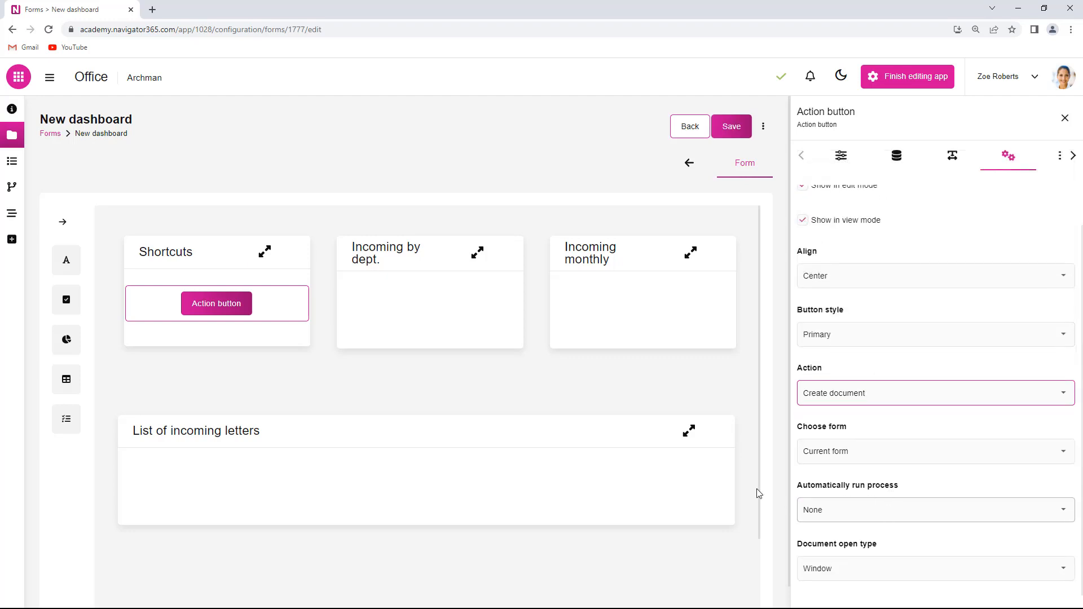
click(1063, 451)
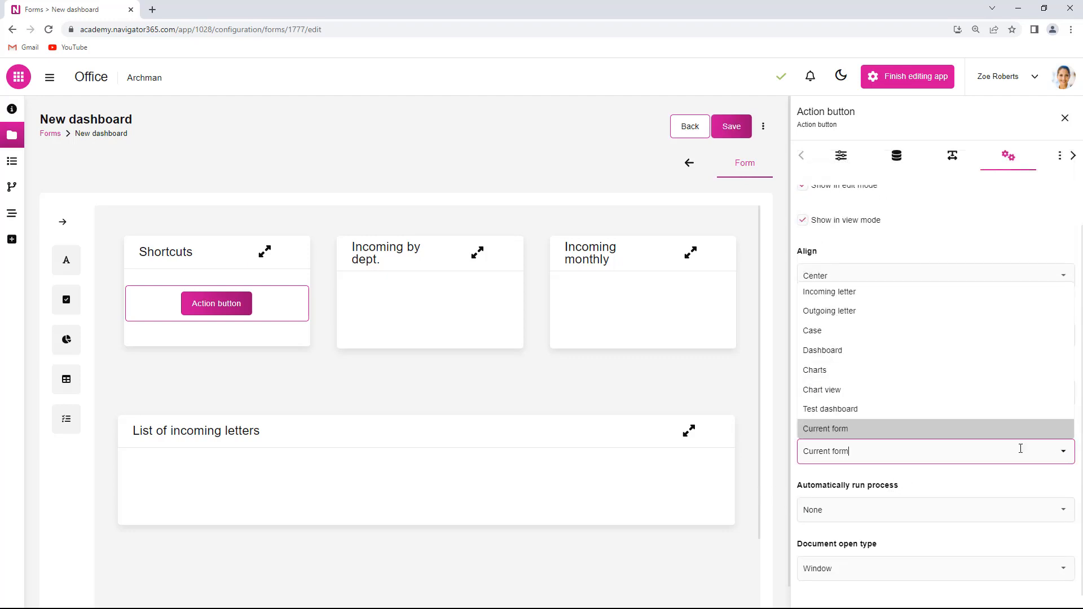
click(852, 295)
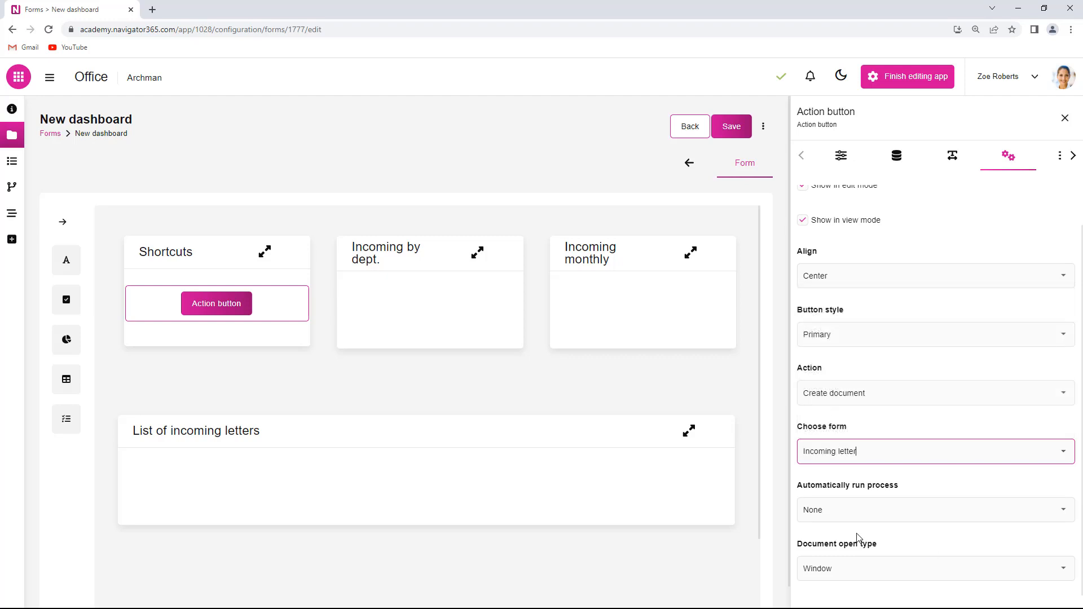
Step: Make the action button automatically run the Incoming documents process and set its document open type to Popup
click(1063, 510)
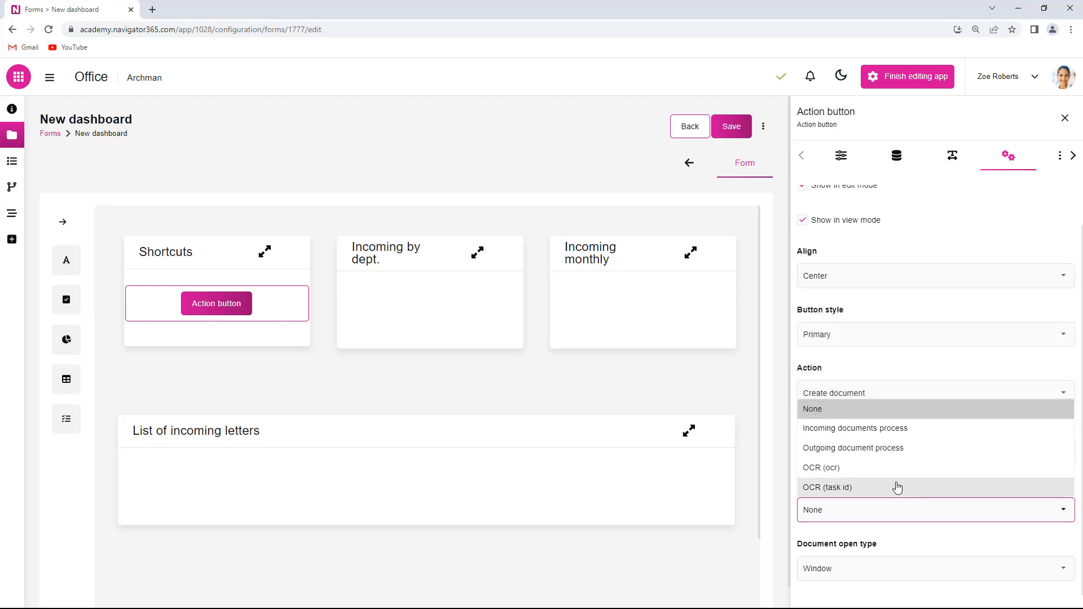
click(866, 434)
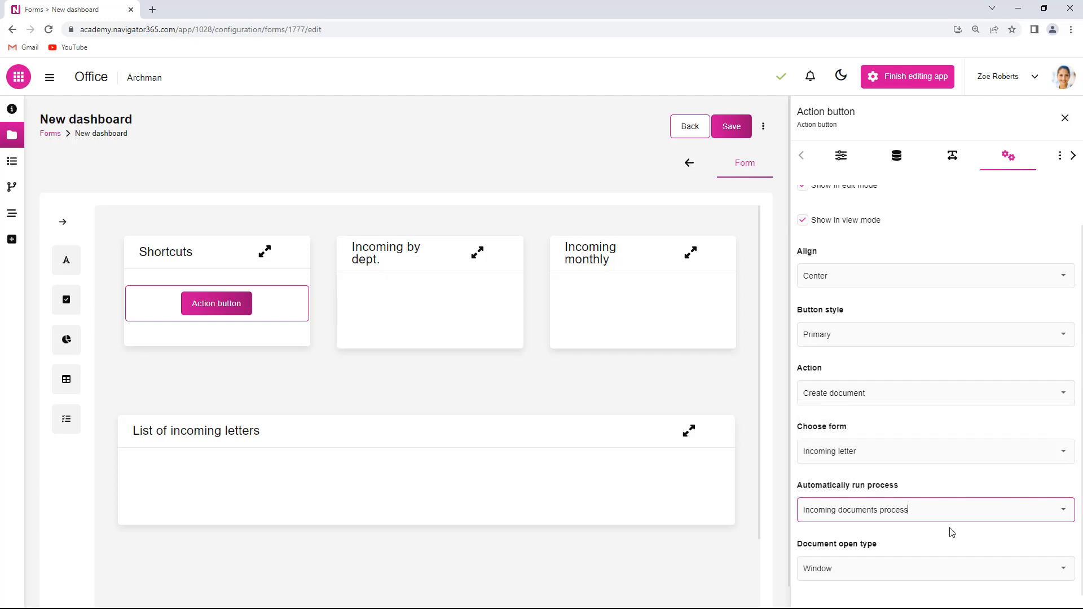
click(1064, 570)
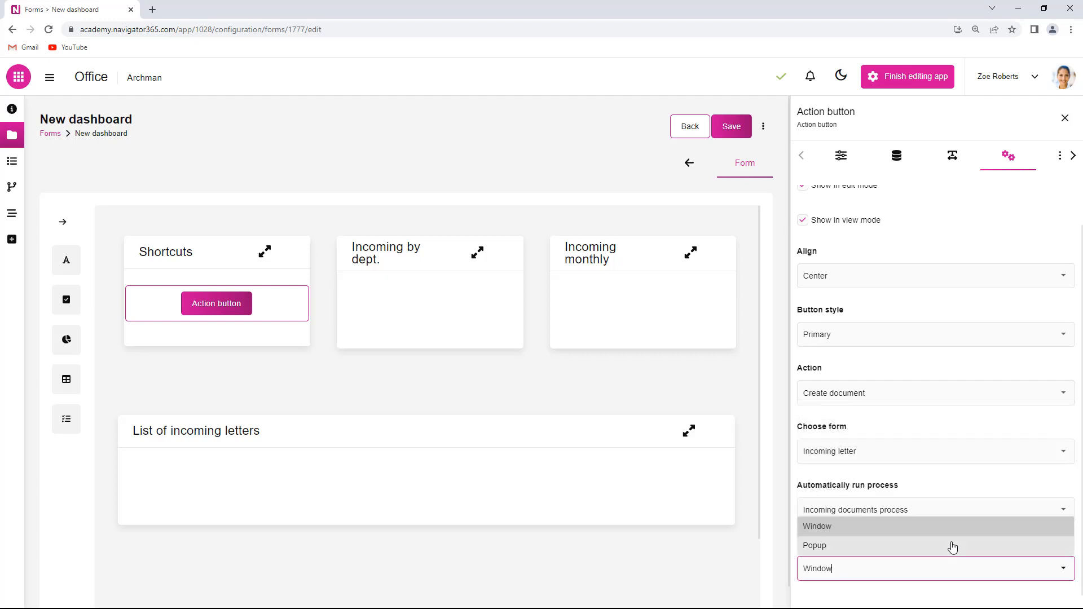
click(842, 548)
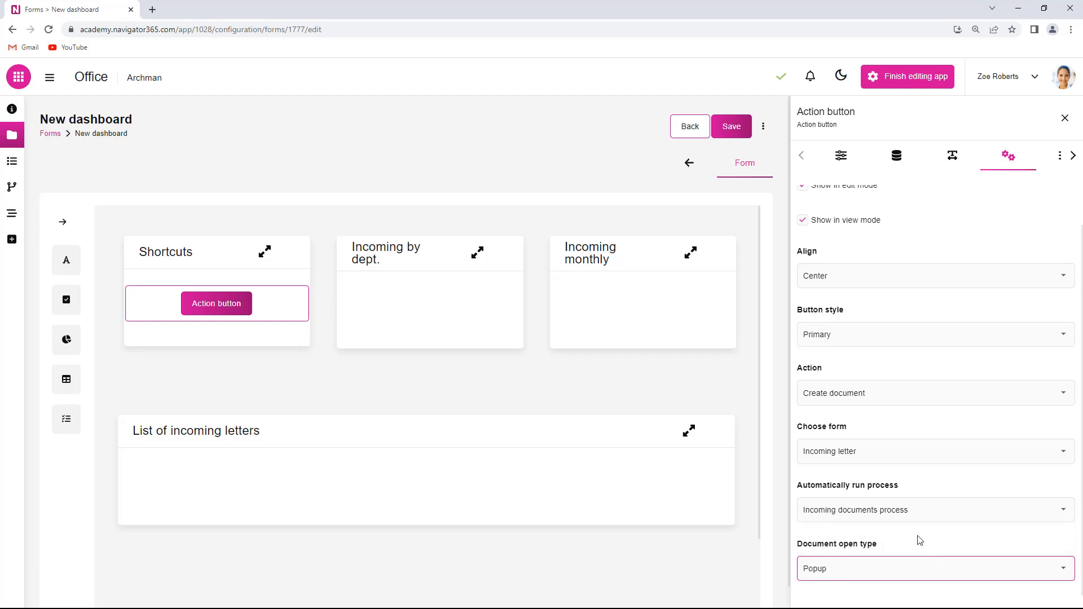
scroll(936, 290, up, 2)
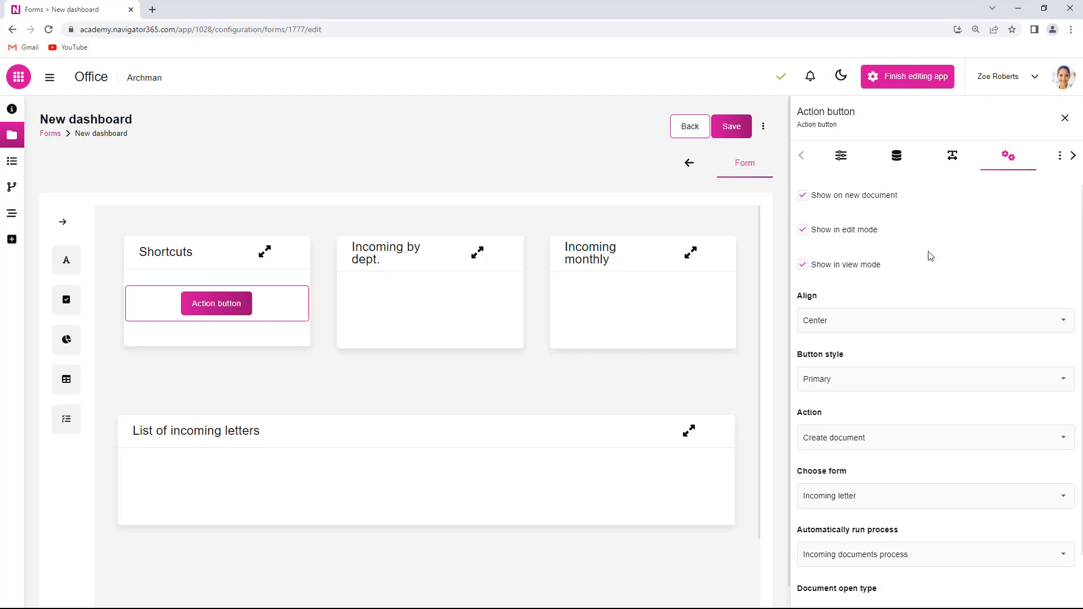
Step: Rename the action button as New incoming and save the dashboard form
click(840, 160)
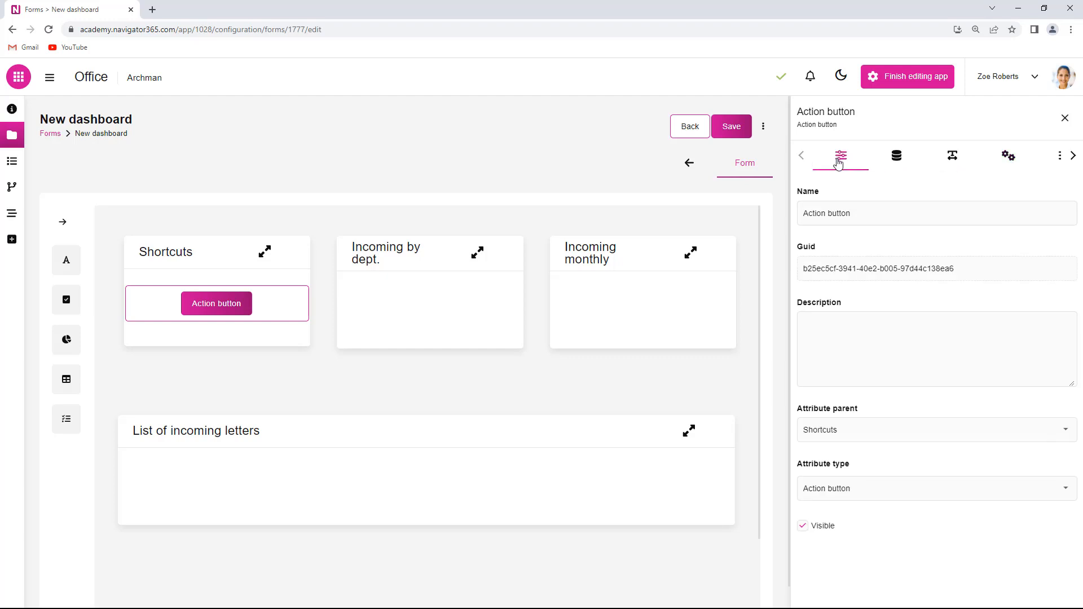
triple_click(866, 217)
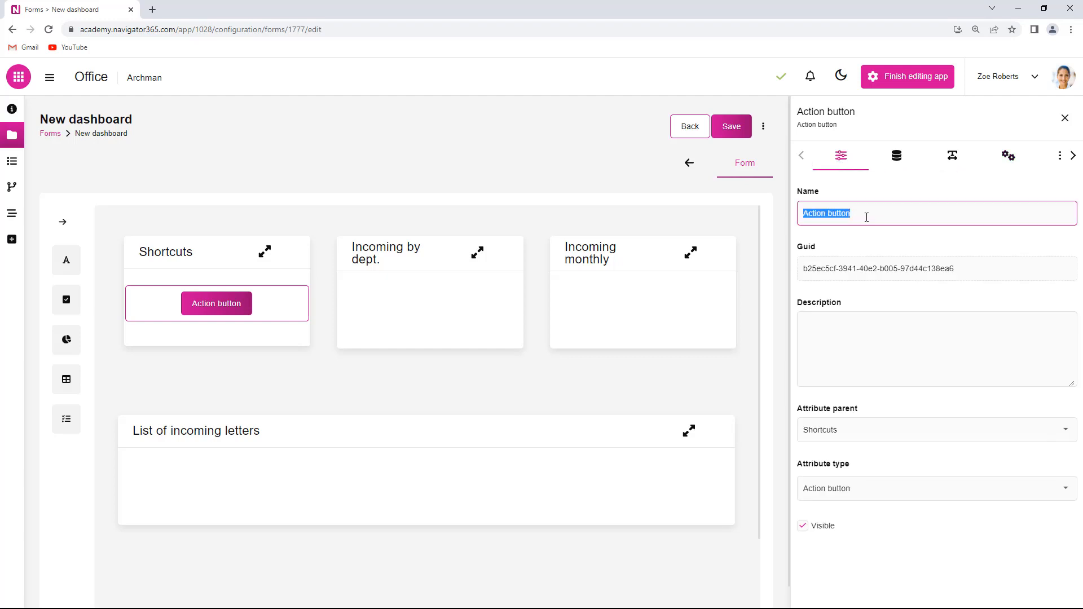
text(New incomi)
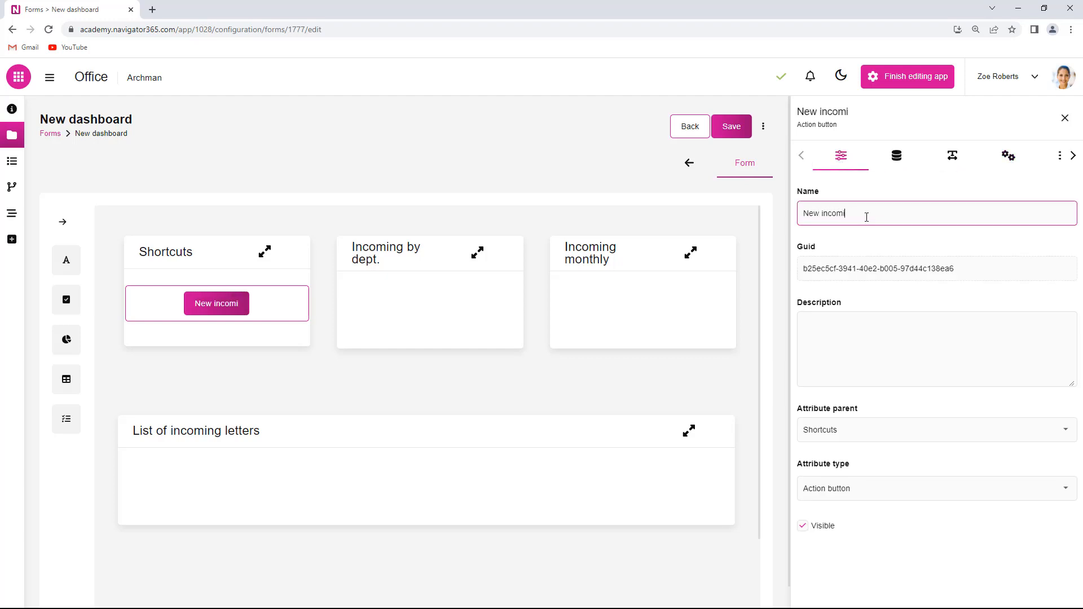
text(ng)
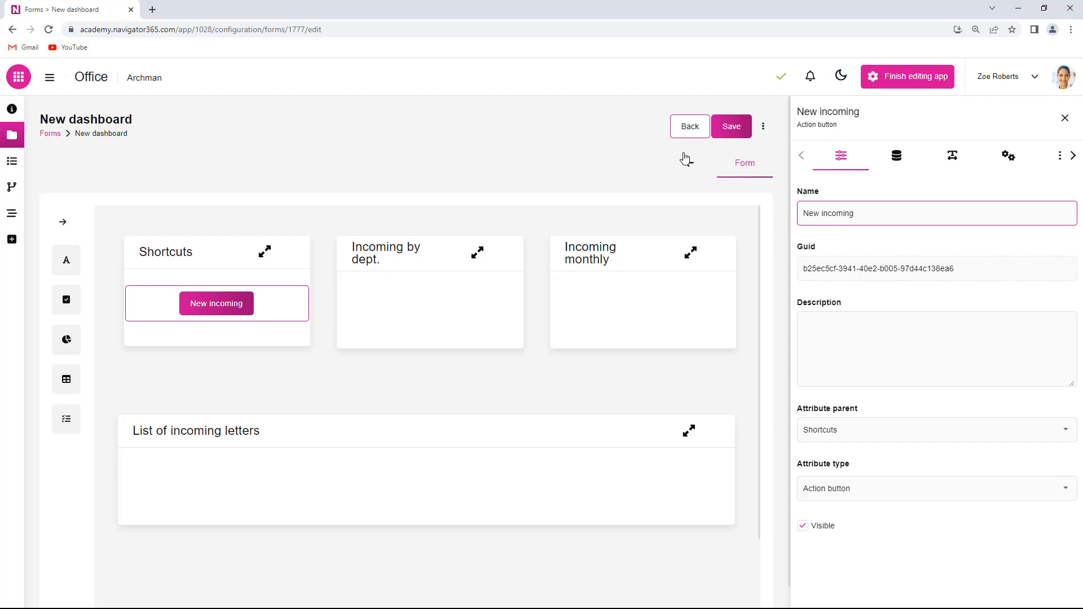
click(731, 127)
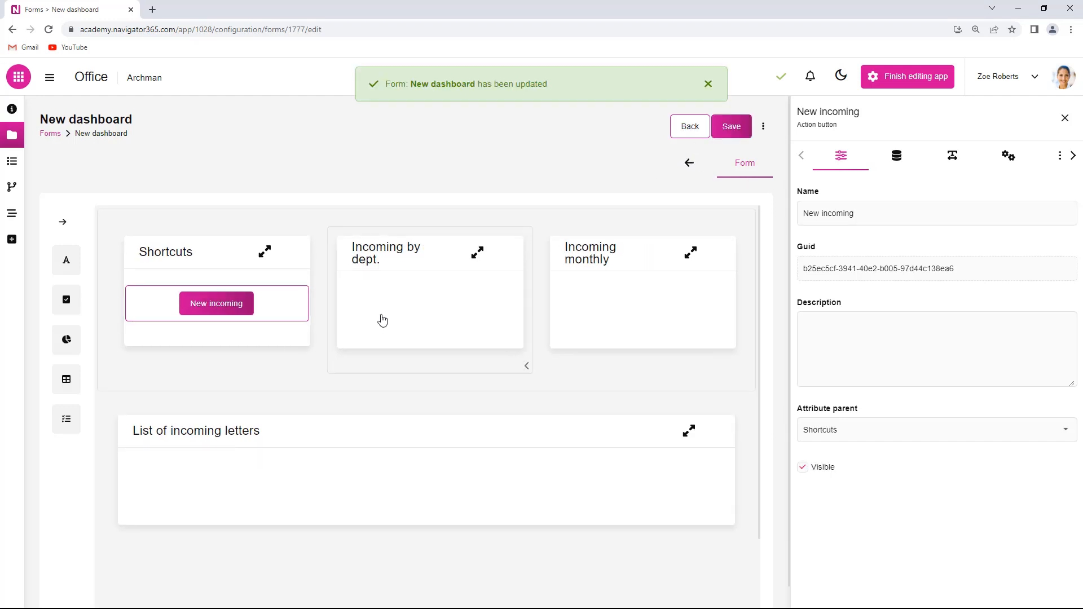
Step: Add a Chart attribute to the Incoming by dept. group and name it By department
click(440, 326)
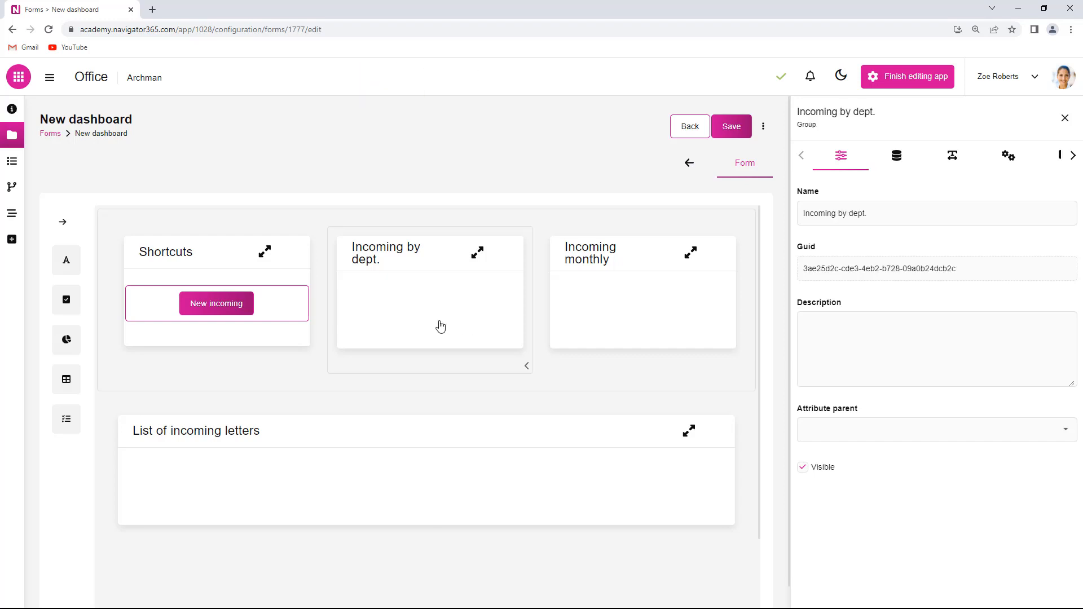
click(64, 224)
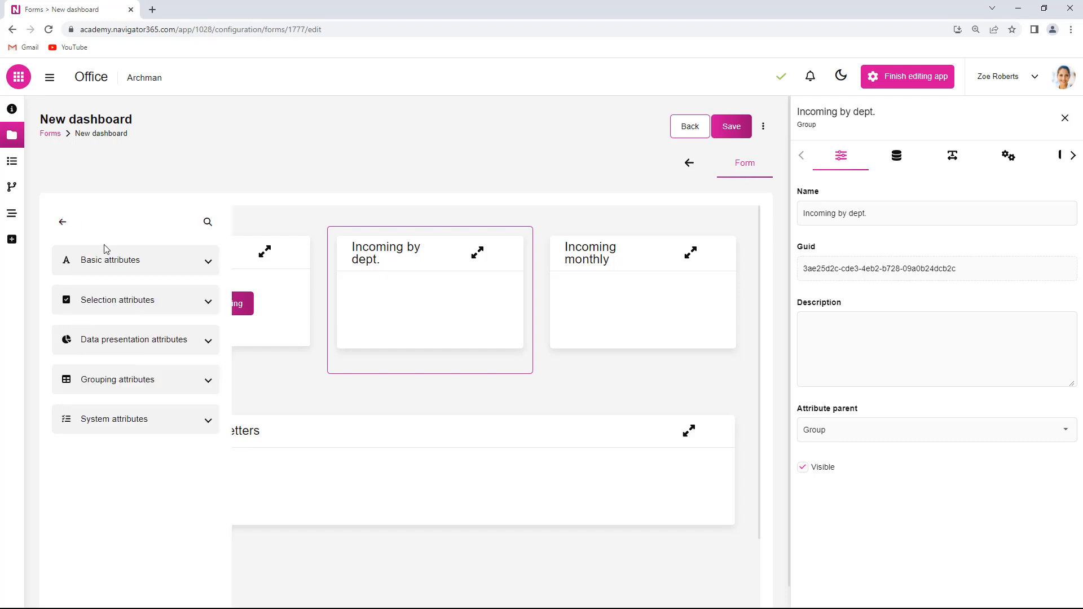
click(140, 345)
drag(98, 406, 425, 336)
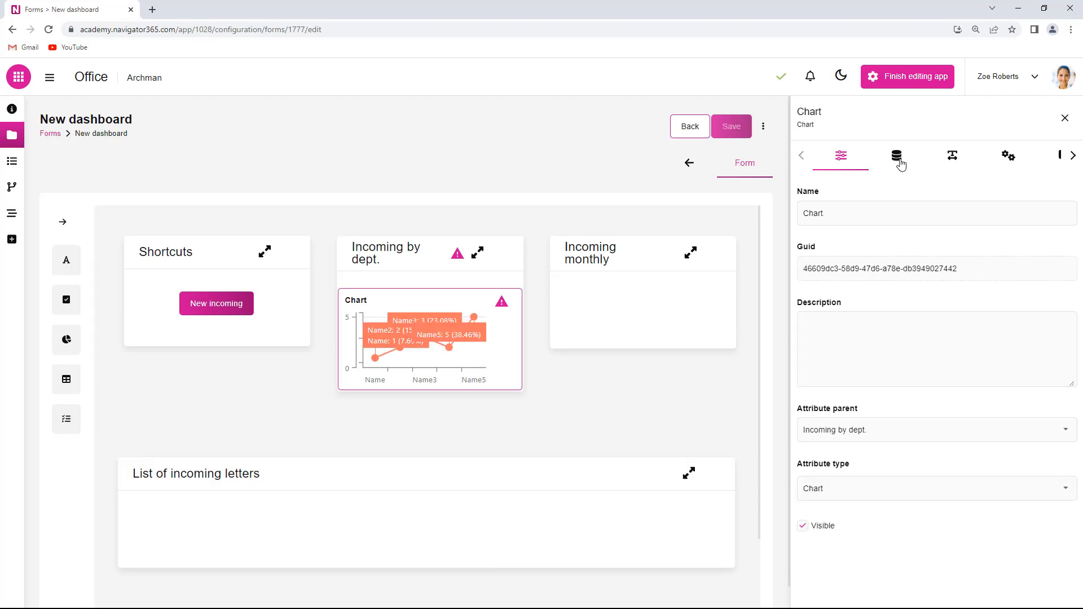
click(856, 211)
double_click(854, 218)
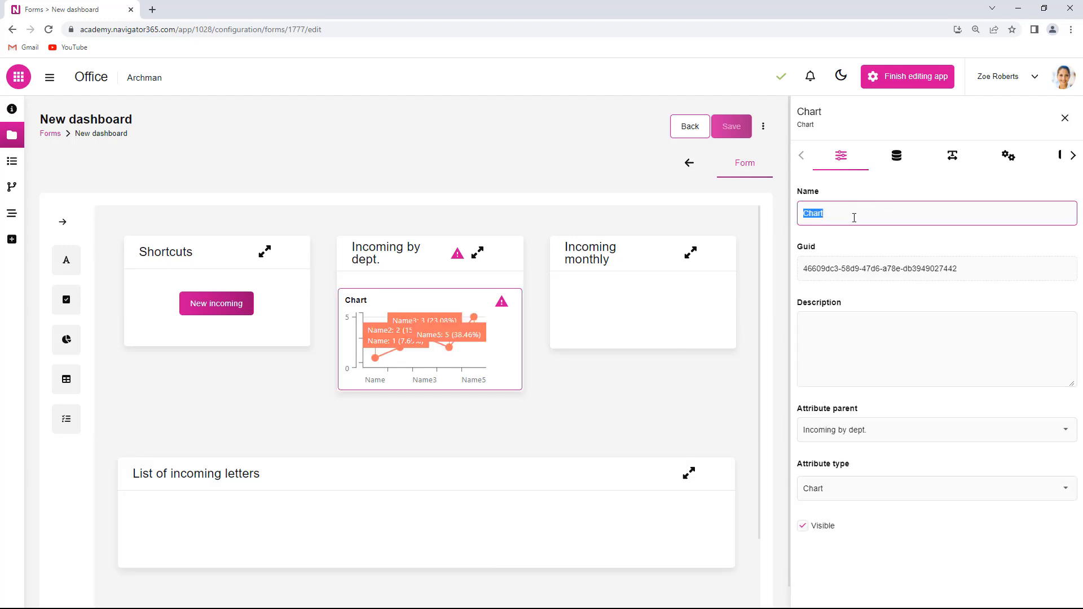
text(By department)
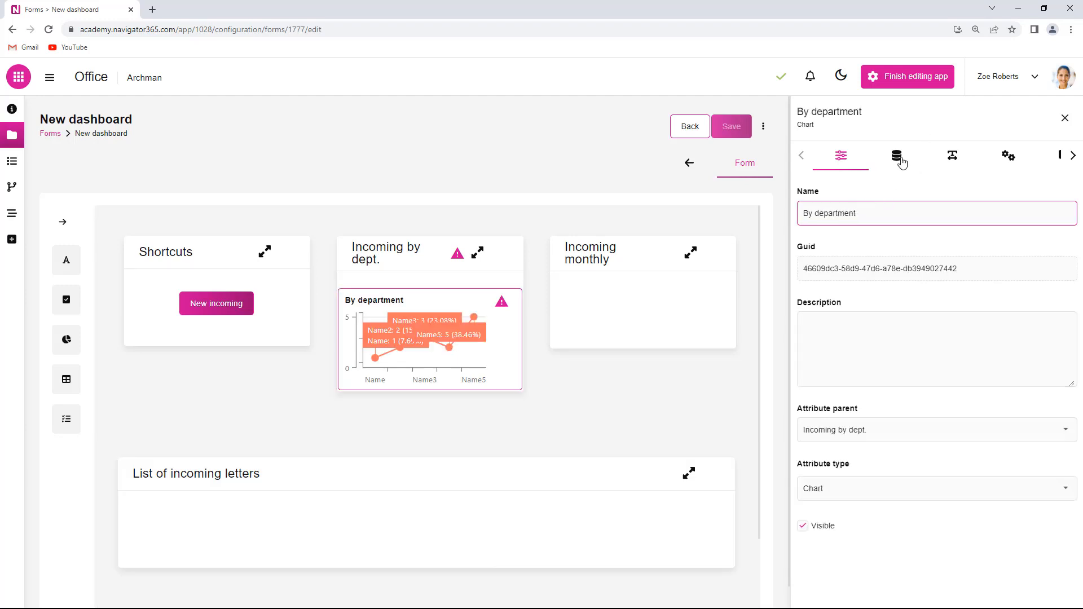
Step: Make the By department chart a Bar chart based on the Incoming letters list
click(901, 162)
click(1024, 158)
click(1053, 216)
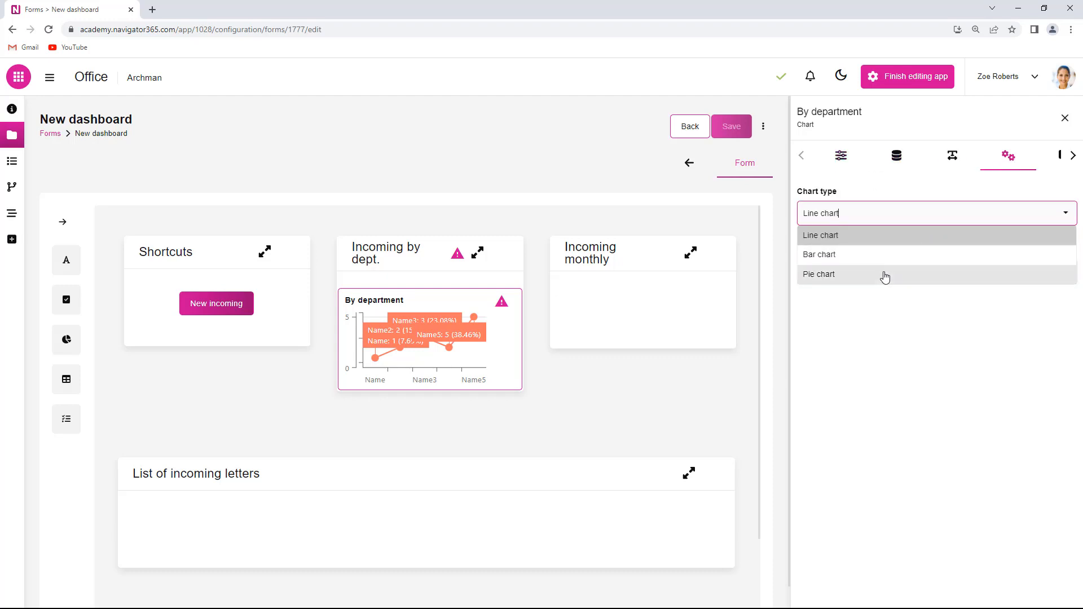
click(865, 255)
click(1065, 272)
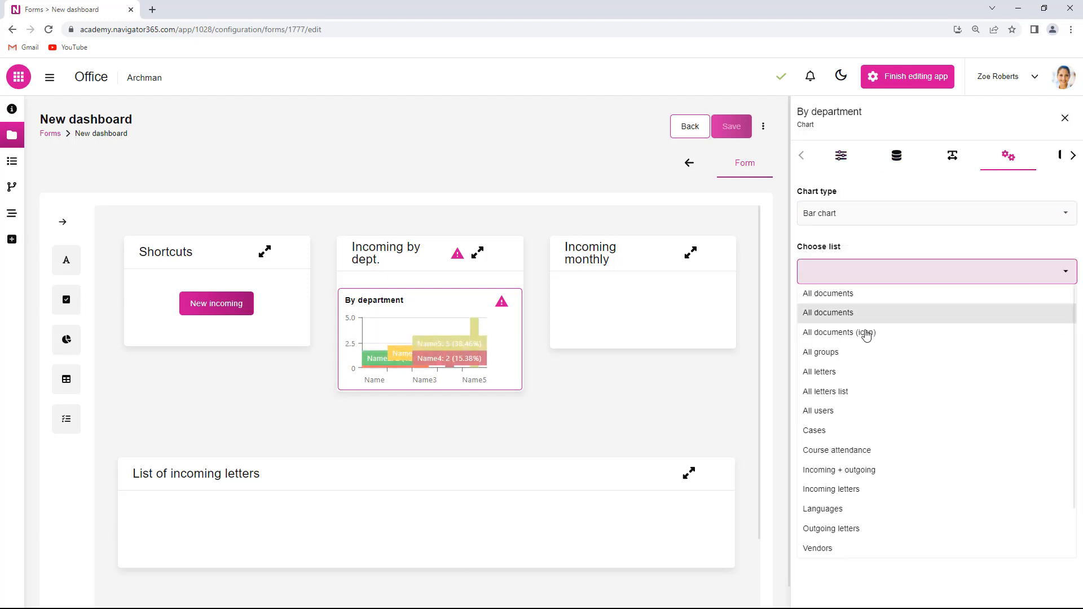
click(812, 490)
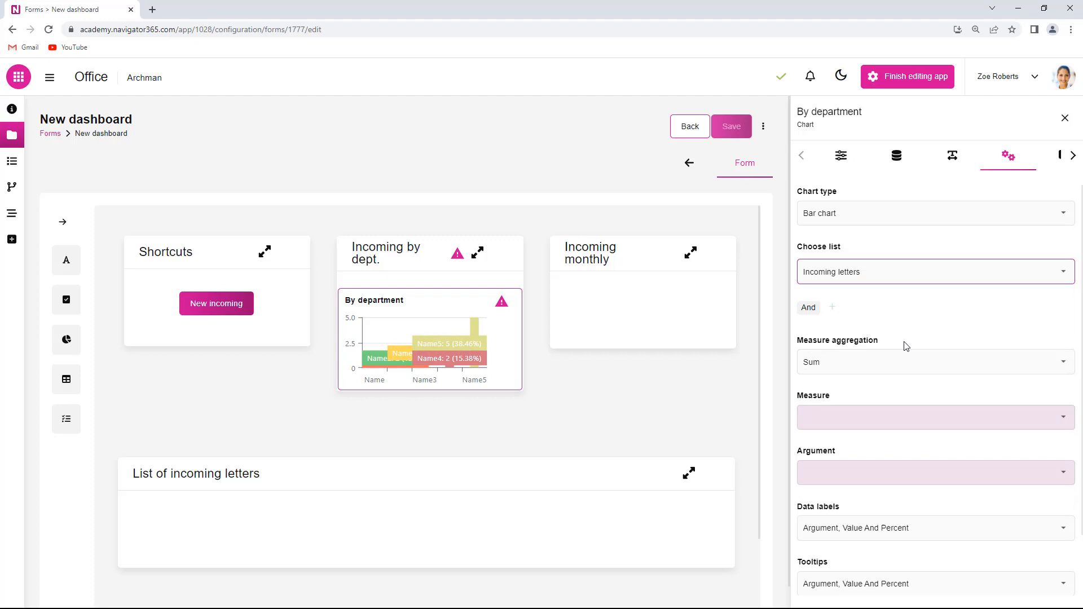
Step: Set the By department chart's measure aggregation to Count and its argument to Department
click(1067, 367)
click(878, 424)
click(1059, 418)
click(862, 338)
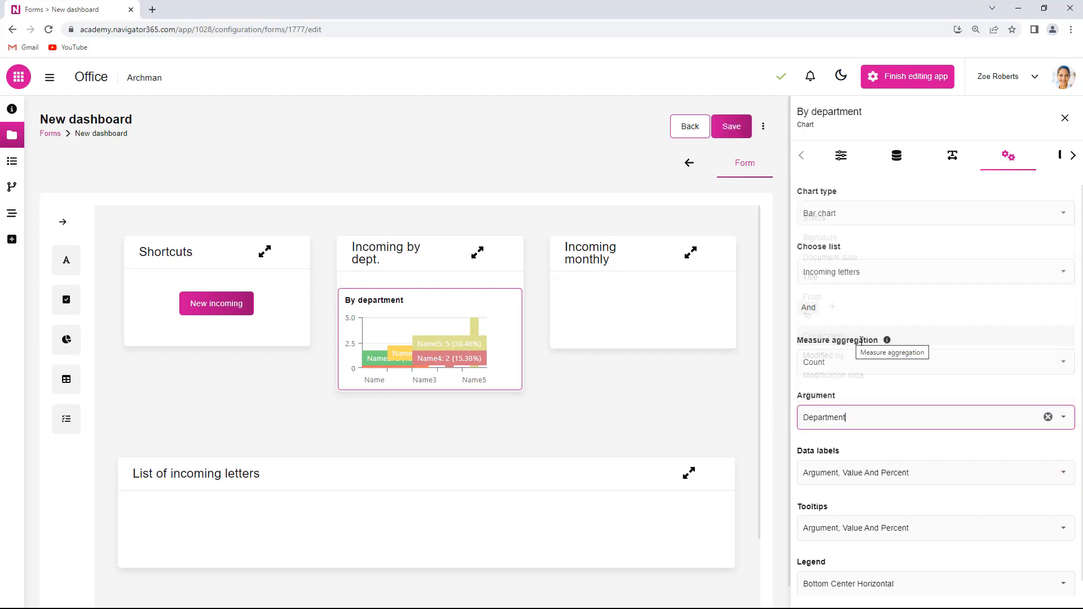
Step: Set the By department chart's data labels to Value and its legend to None
click(1061, 471)
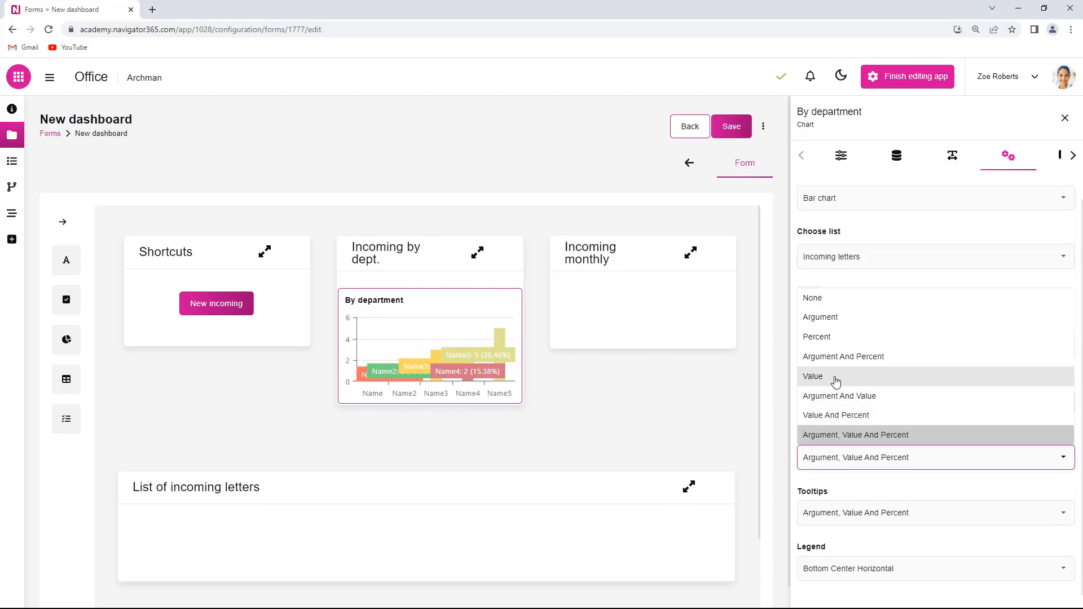
click(835, 382)
click(1064, 570)
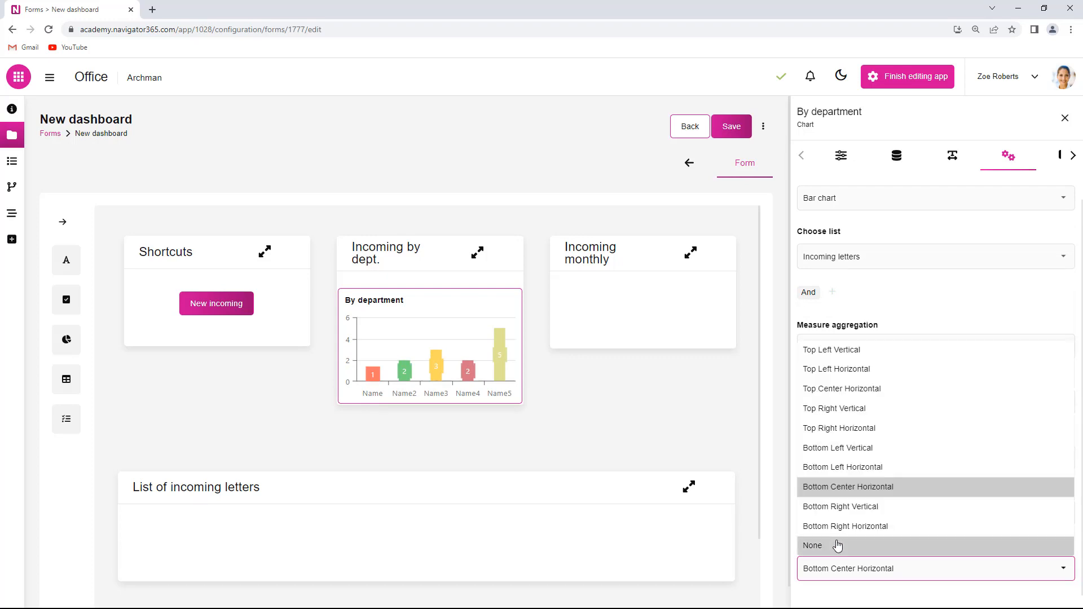
click(837, 545)
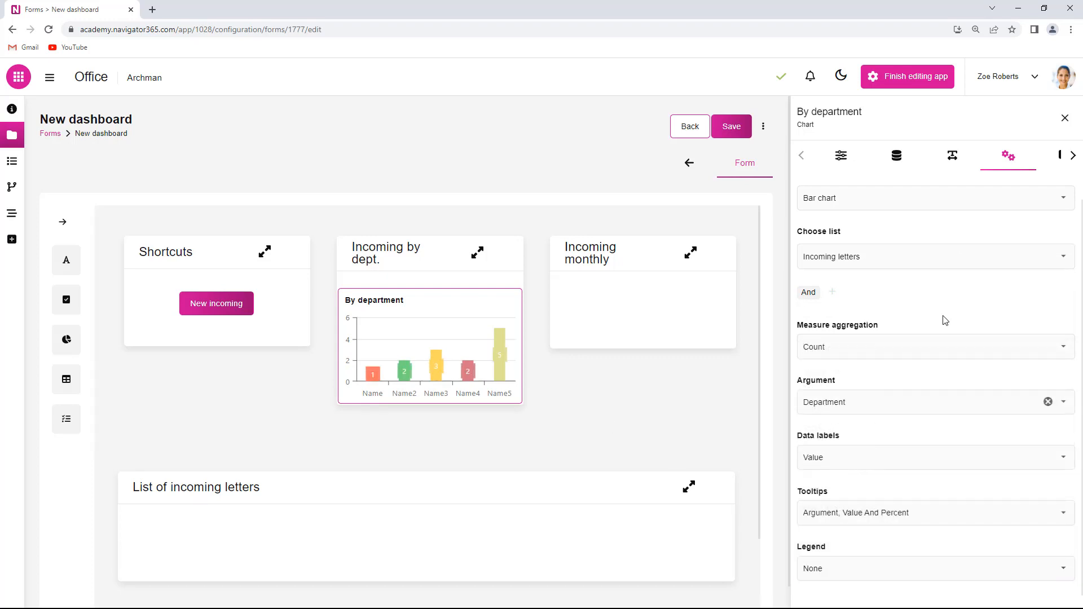
Step: Hide the label of the By department chart
scroll(939, 320, up, 1)
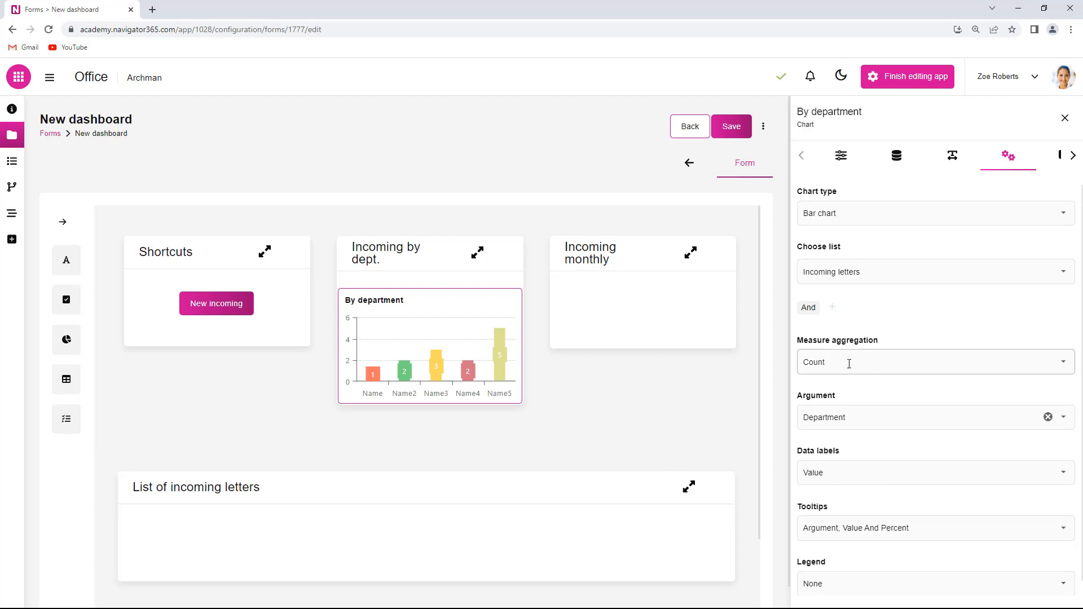
scroll(866, 446, down, 1)
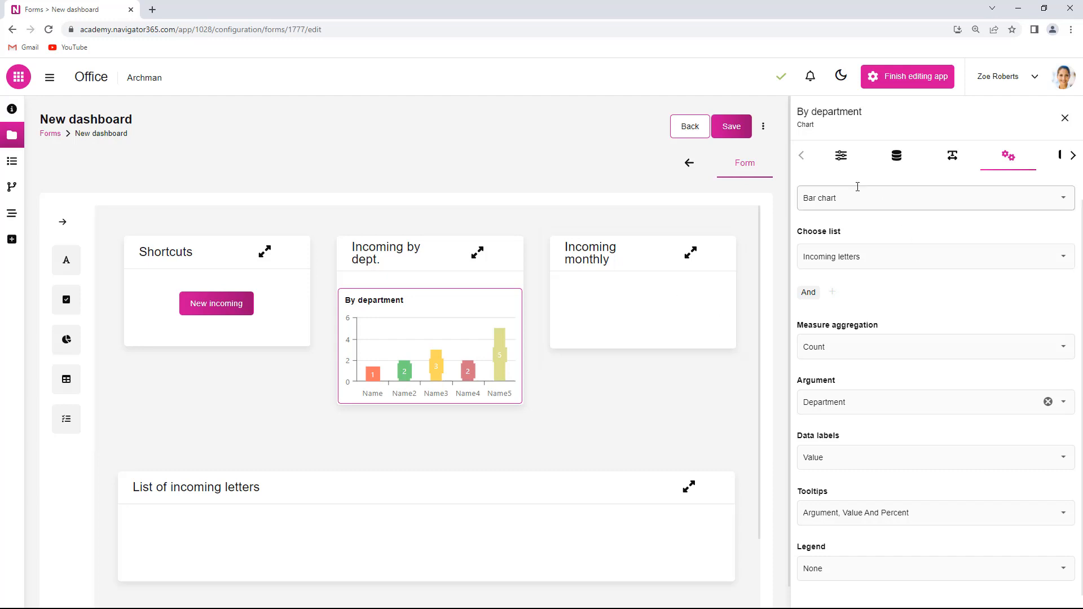
click(953, 158)
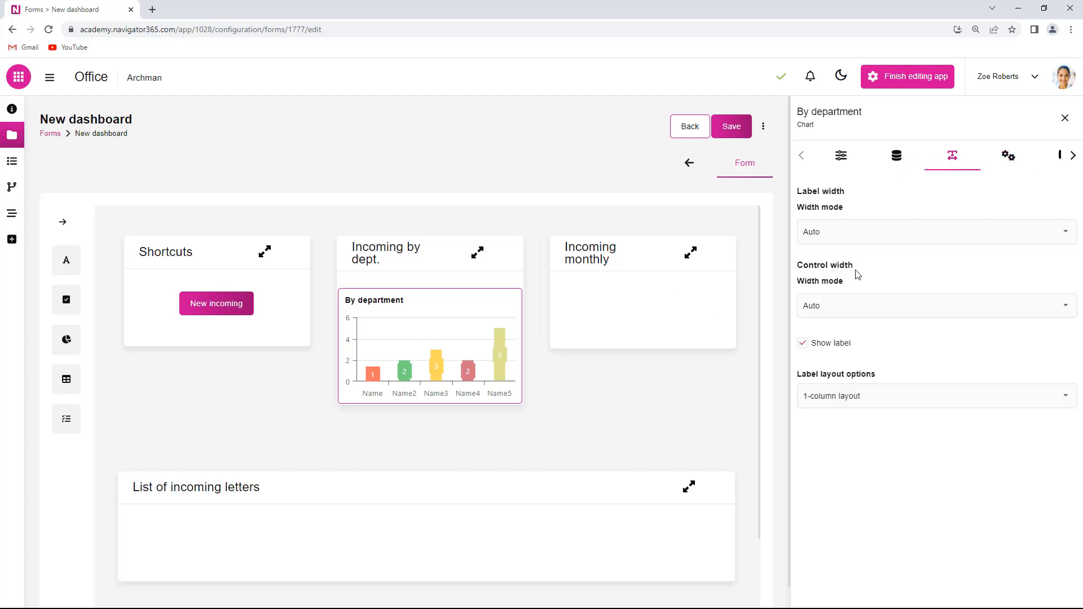
click(802, 345)
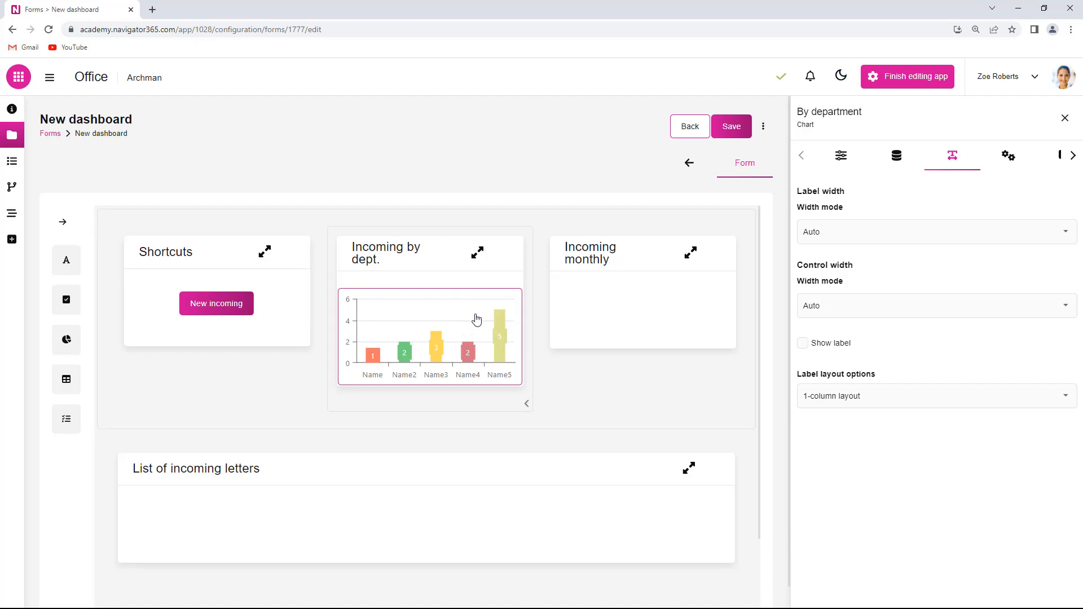
Step: Add a Chart attribute to the Incoming monthly group and hide its label
click(621, 312)
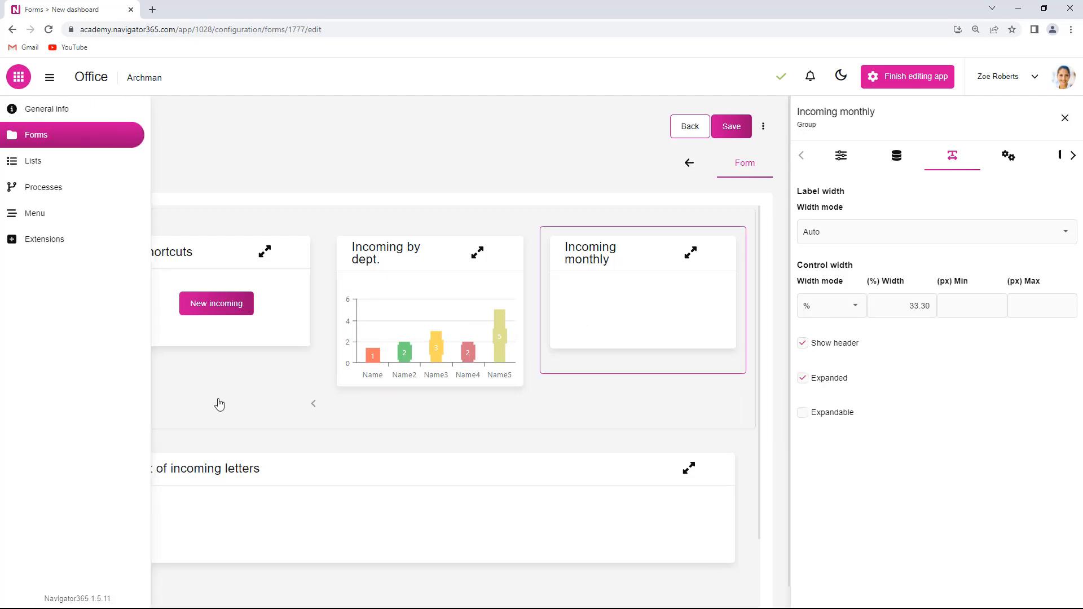
mouse_move(75, 345)
drag(66, 400, 589, 316)
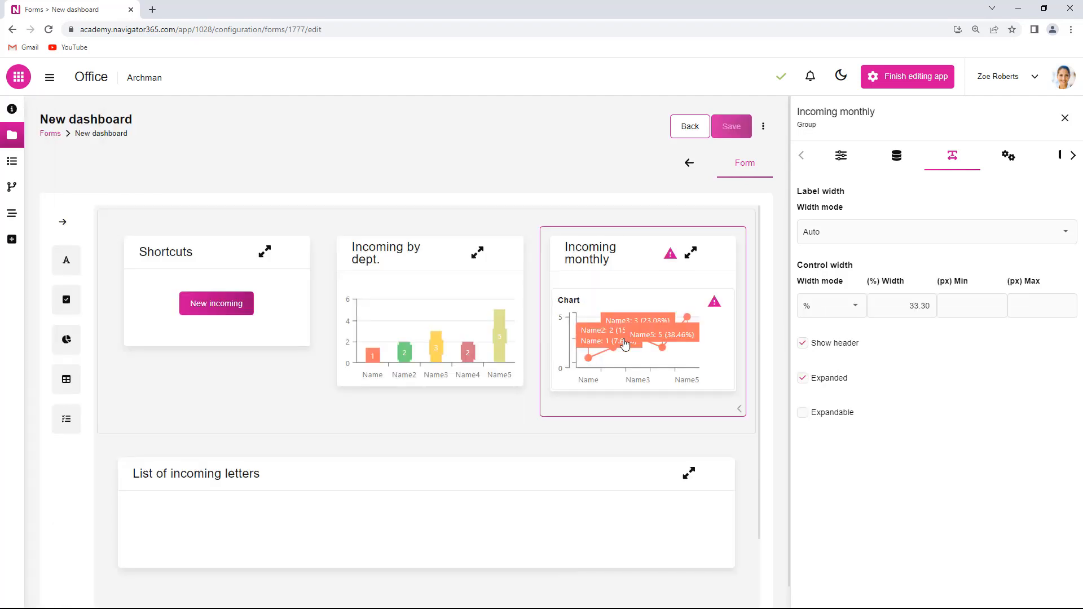
click(802, 342)
Step: Name the chart in the Incoming monthly group Monthly and set its type to Bar chart
click(841, 155)
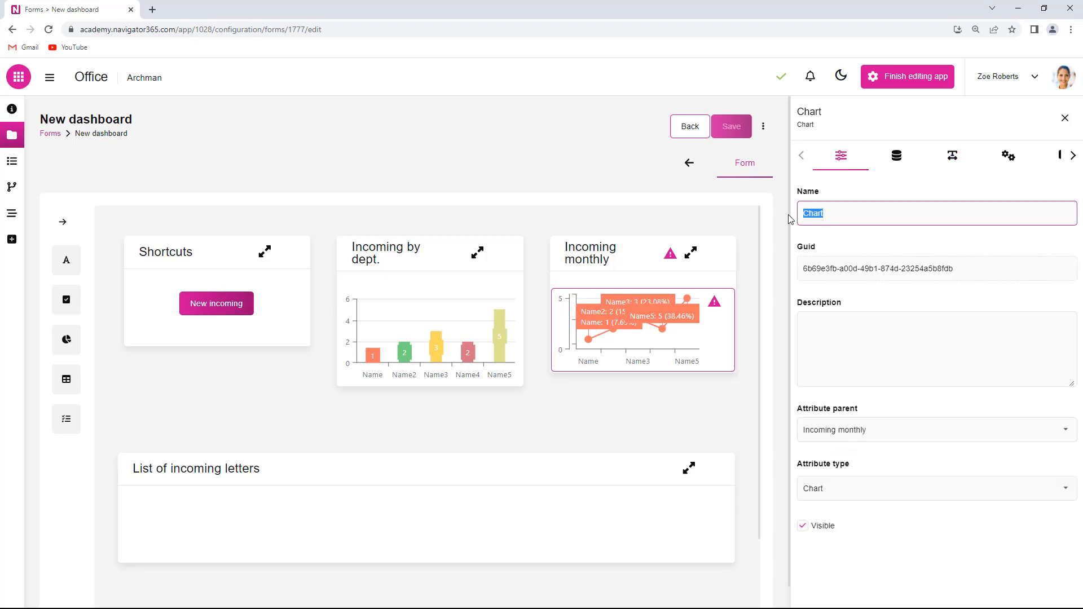
text(Monthly)
click(896, 155)
click(952, 155)
click(1009, 156)
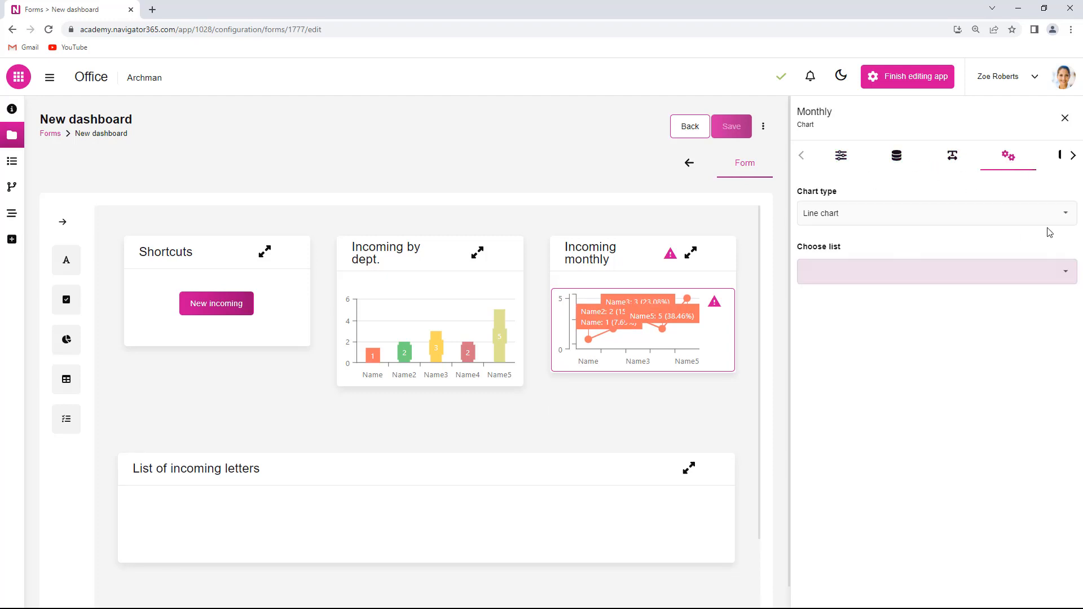
click(1065, 213)
click(883, 252)
Step: Base the Monthly chart on the Incoming letters list, with Count as measure aggregation and Document date as argument
click(1061, 274)
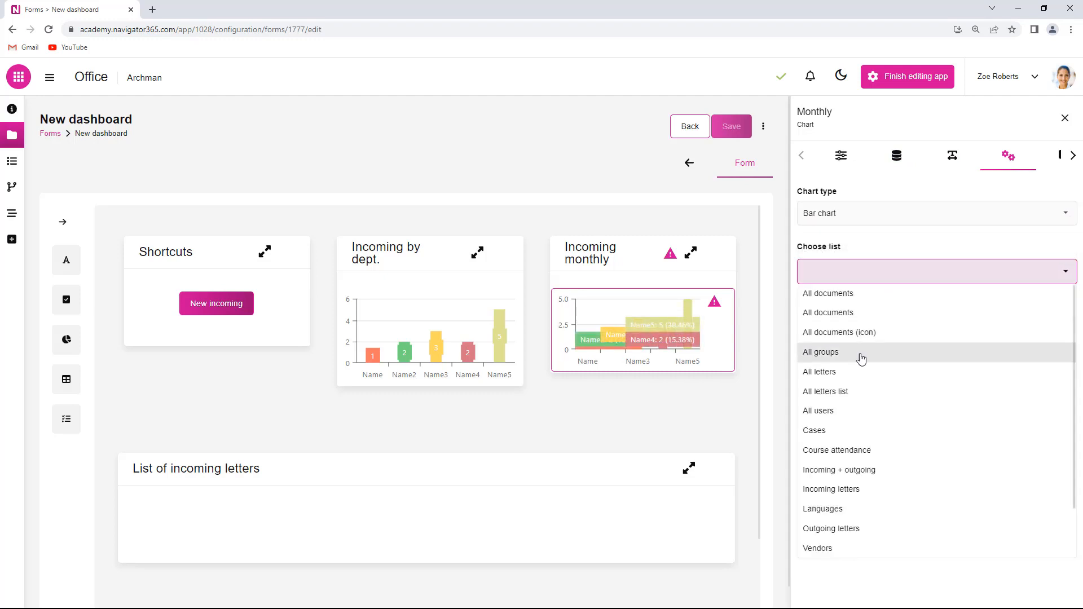
click(851, 488)
click(1047, 363)
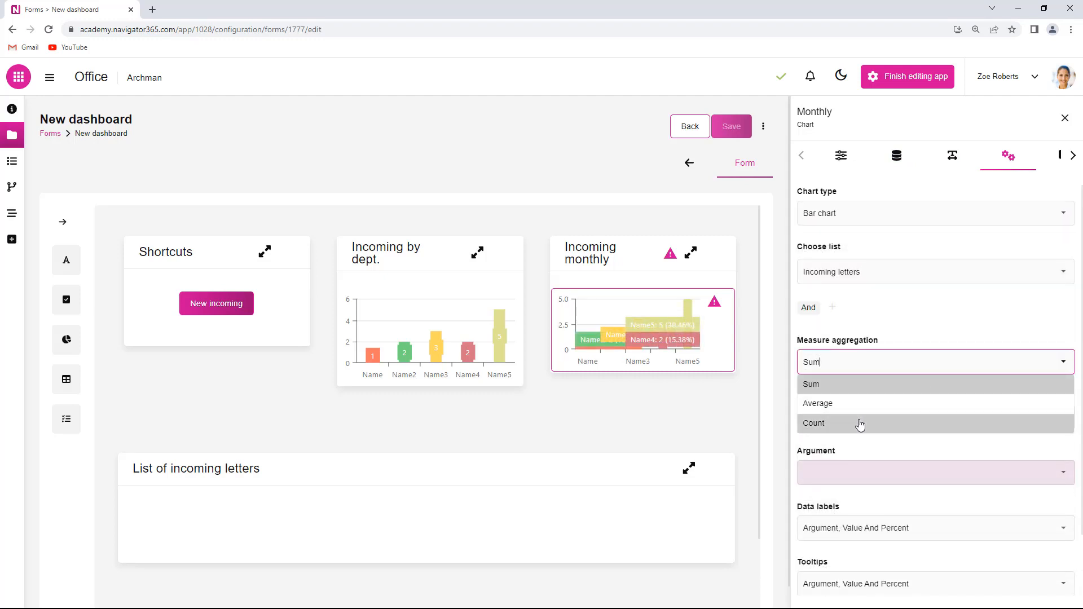
click(858, 423)
click(1064, 417)
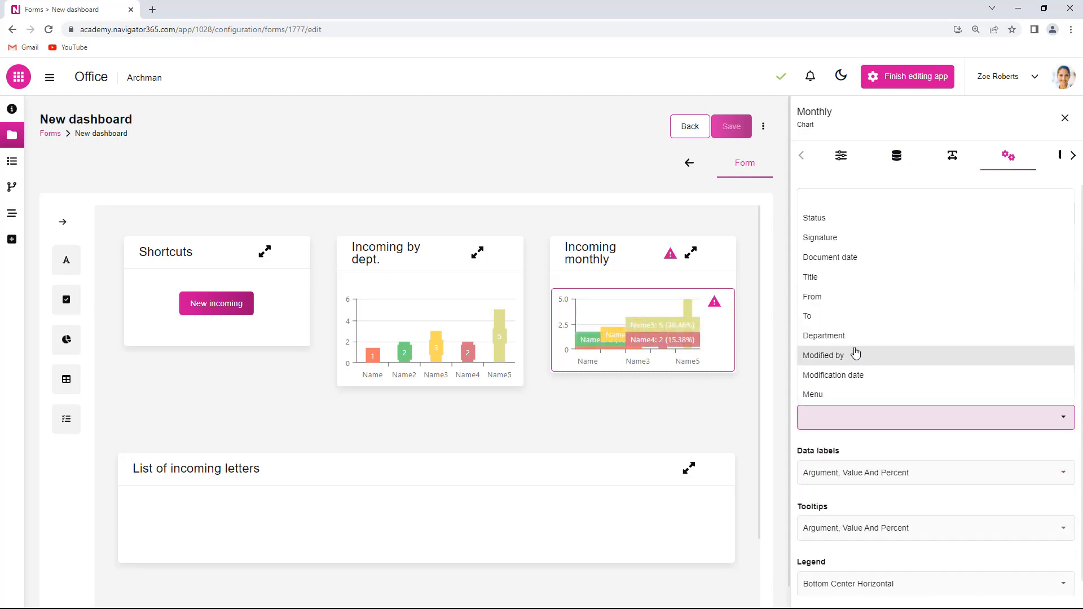
click(846, 258)
Step: Set the Monthly chart's data labels to Value and its legend to None, and save the form
scroll(979, 500, down, 1)
click(1066, 460)
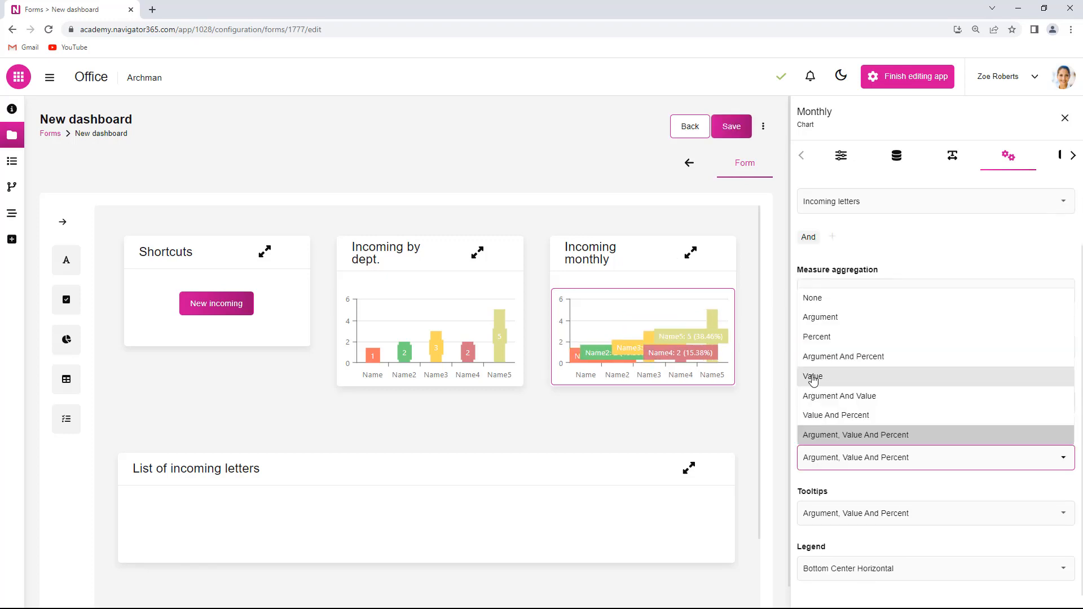
click(818, 378)
click(871, 568)
click(818, 545)
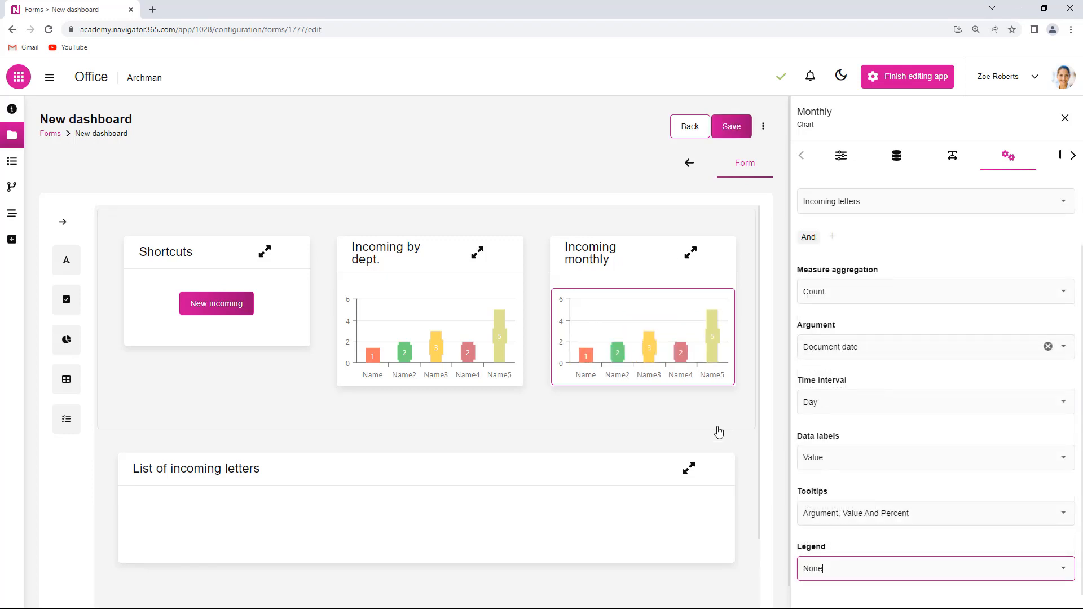
click(727, 126)
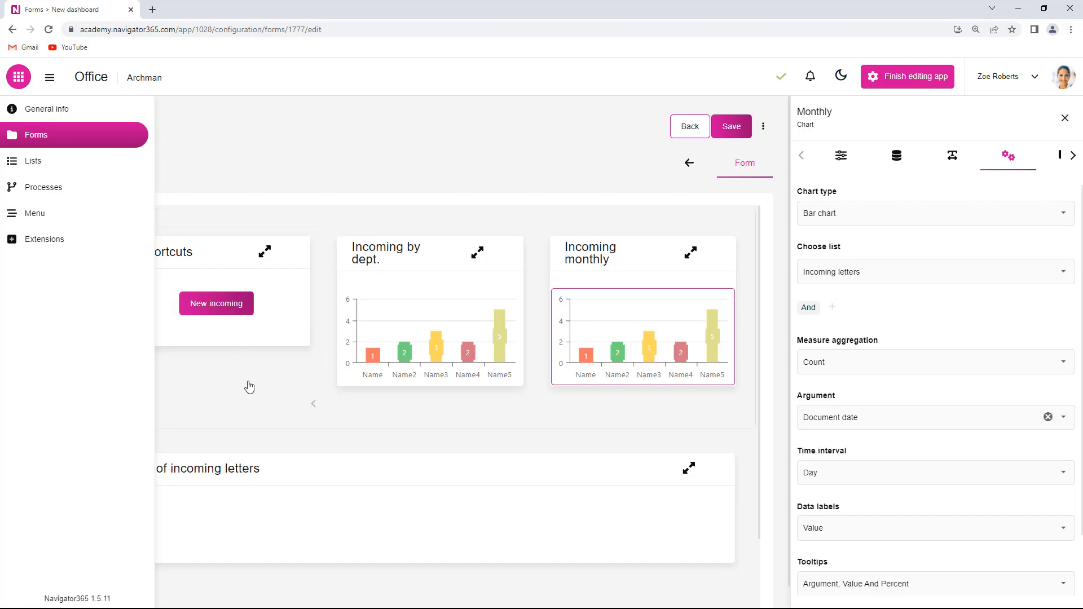
Step: Add a List attribute to the List of incoming letters group, base it on the Incoming letters list, and save the form
click(77, 341)
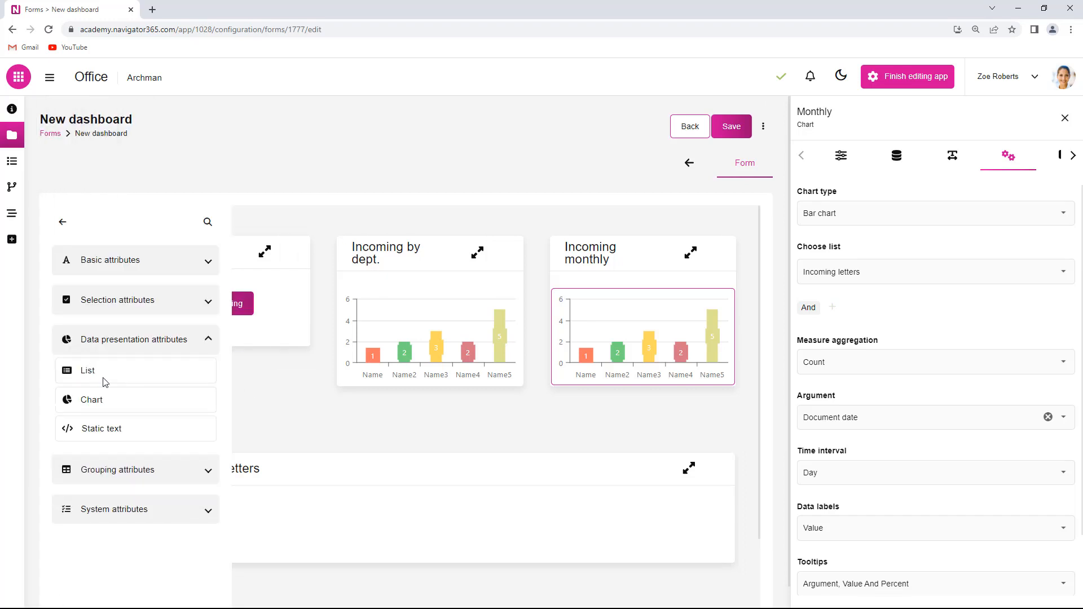
drag(88, 374, 326, 511)
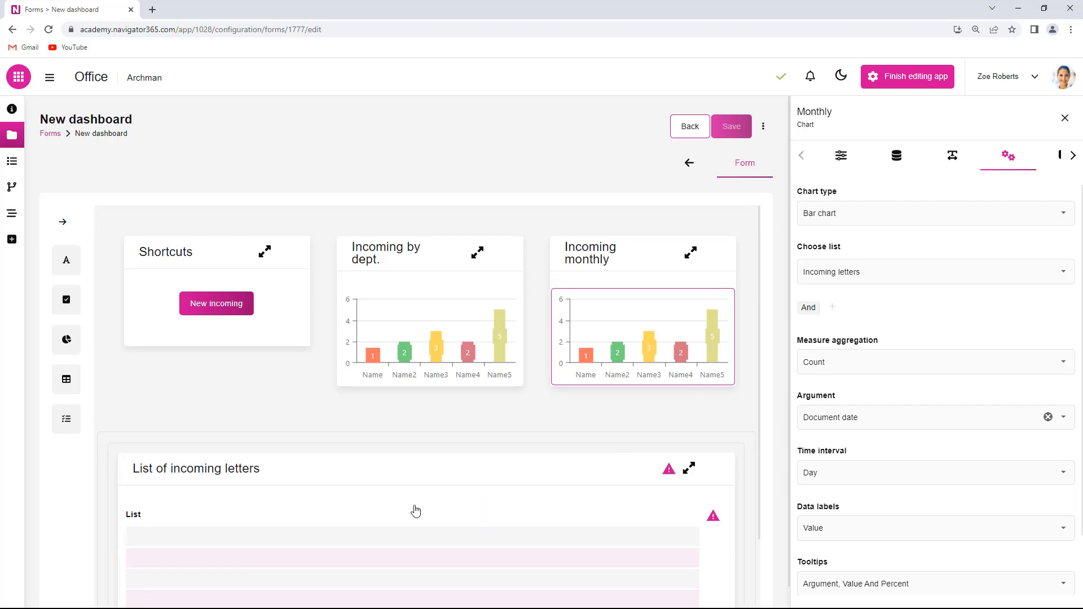
scroll(429, 502, down, 2)
click(359, 443)
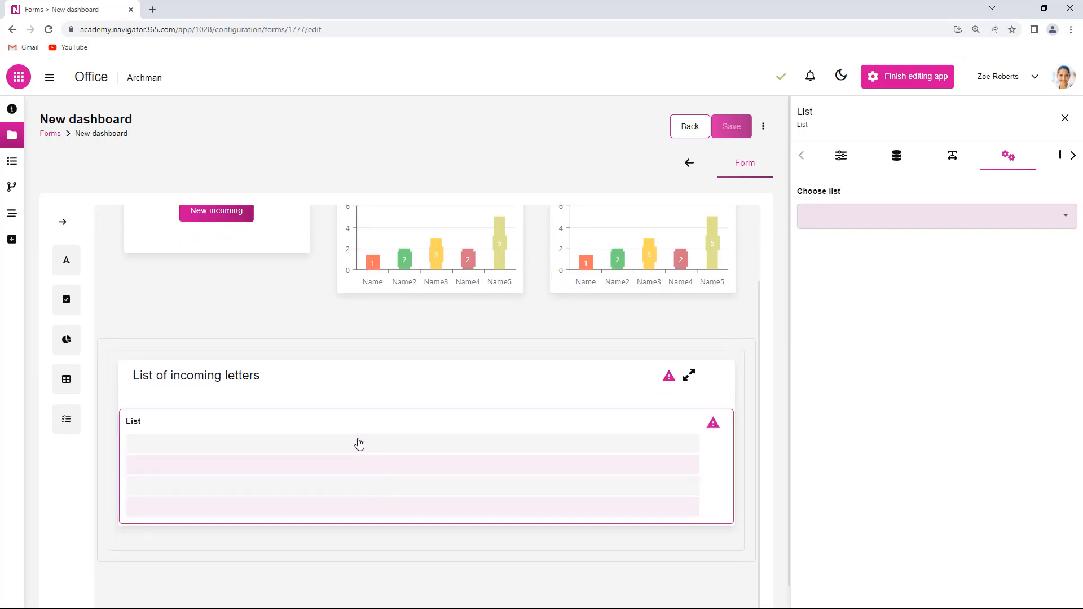
click(1064, 215)
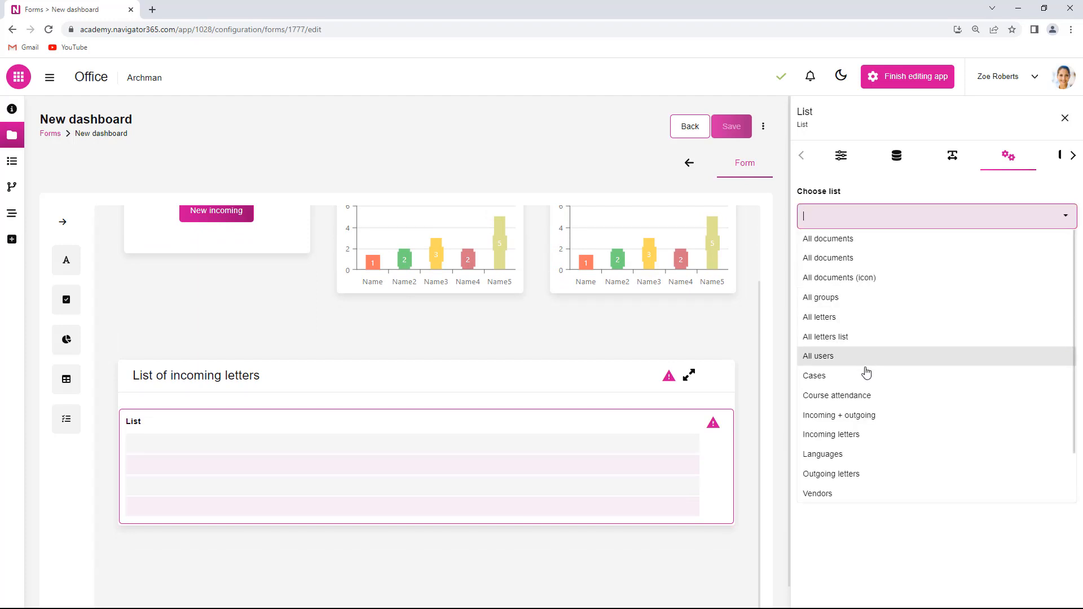
click(860, 436)
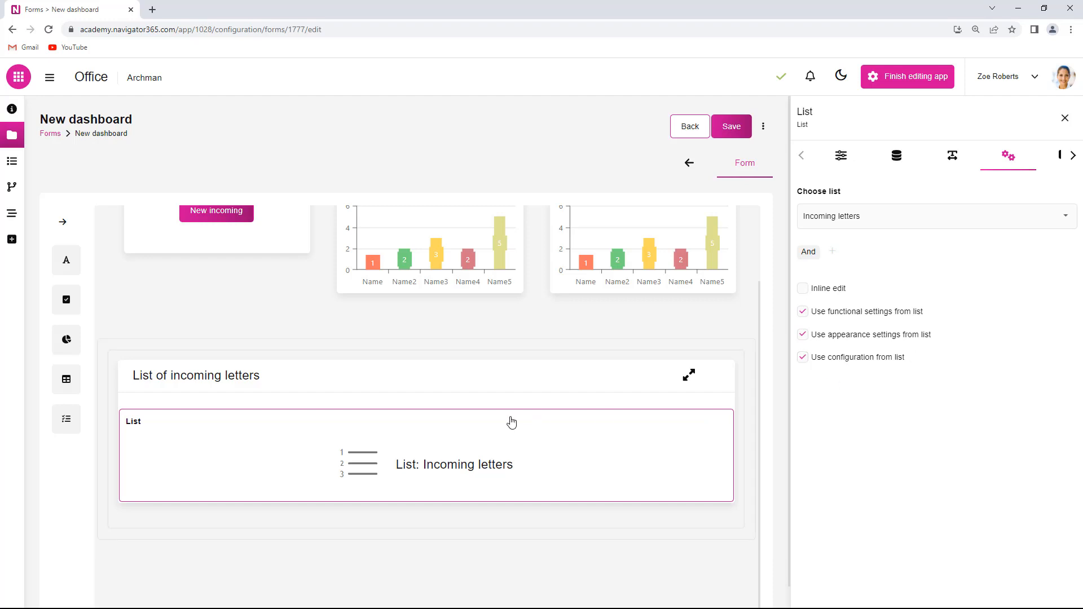
click(745, 132)
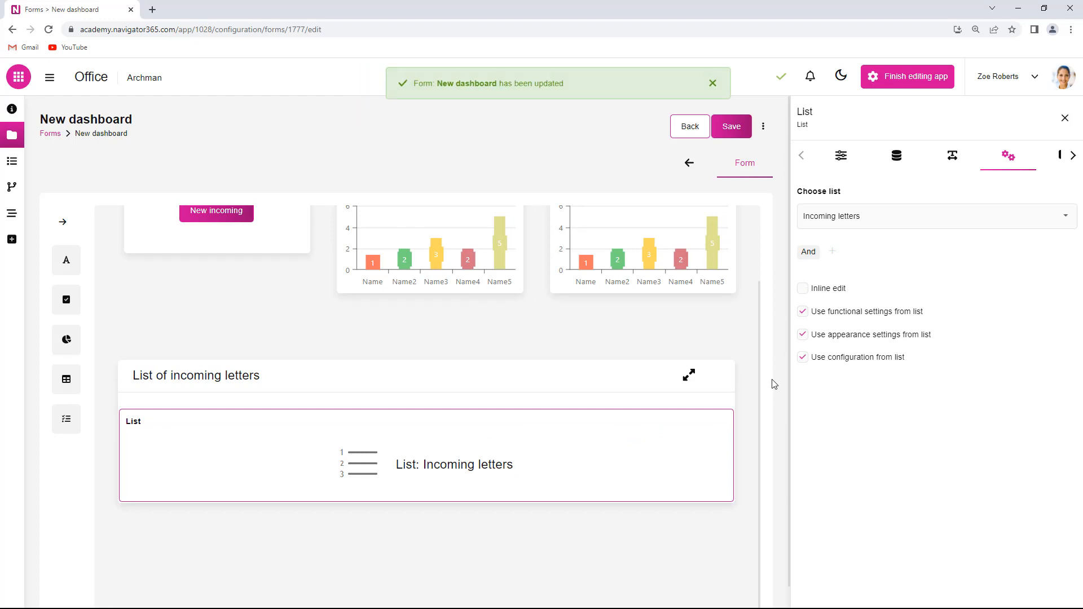
Step: Preview the New dashboard form from the forms list and check its shortcut, charts and list of incoming letters
mouse_move(13, 163)
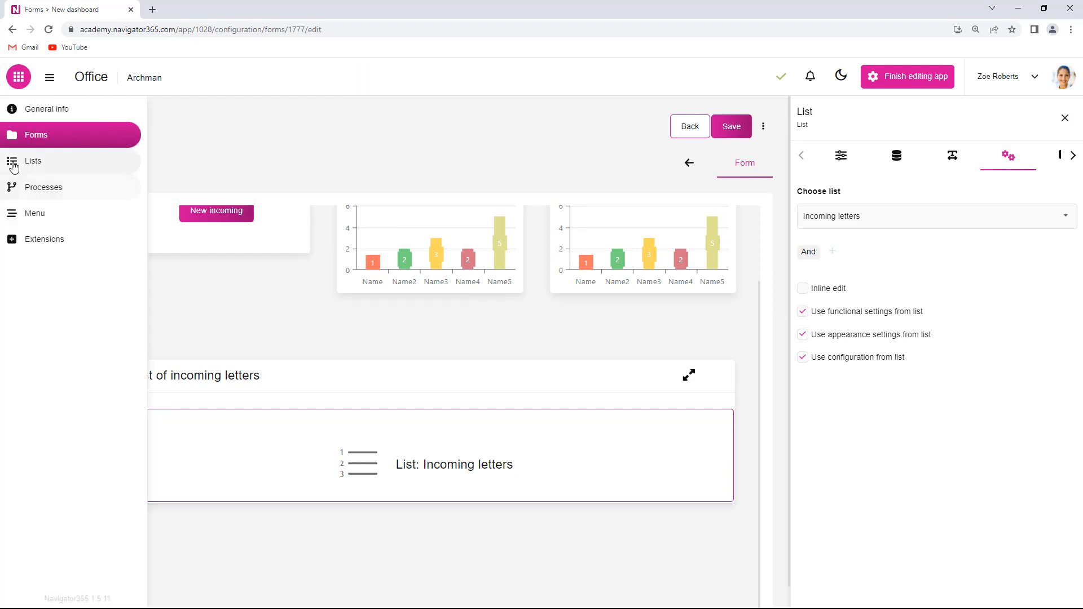
click(47, 141)
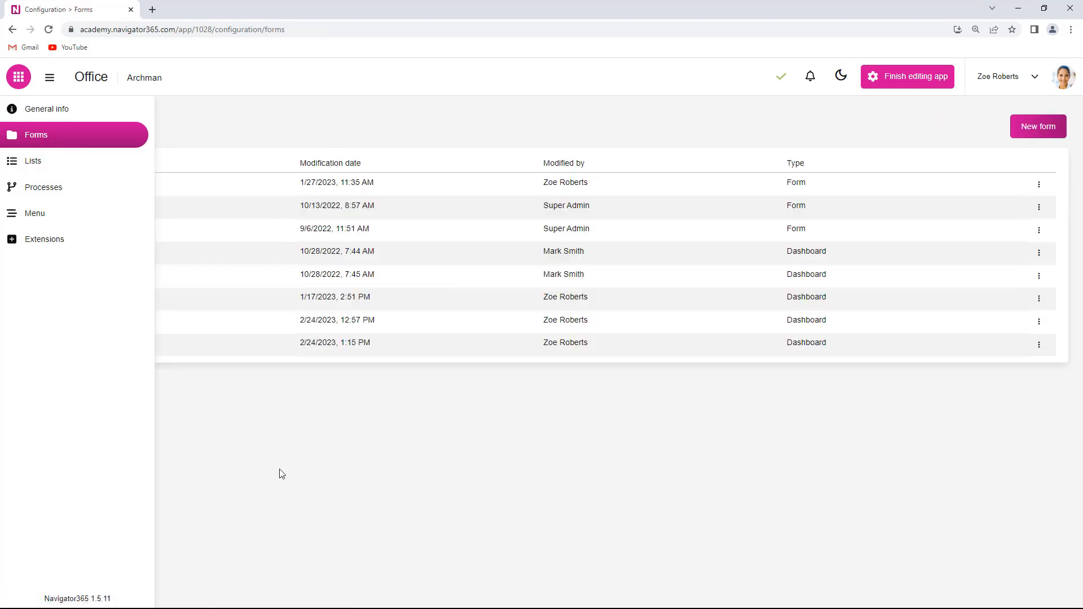
click(1039, 345)
click(1010, 389)
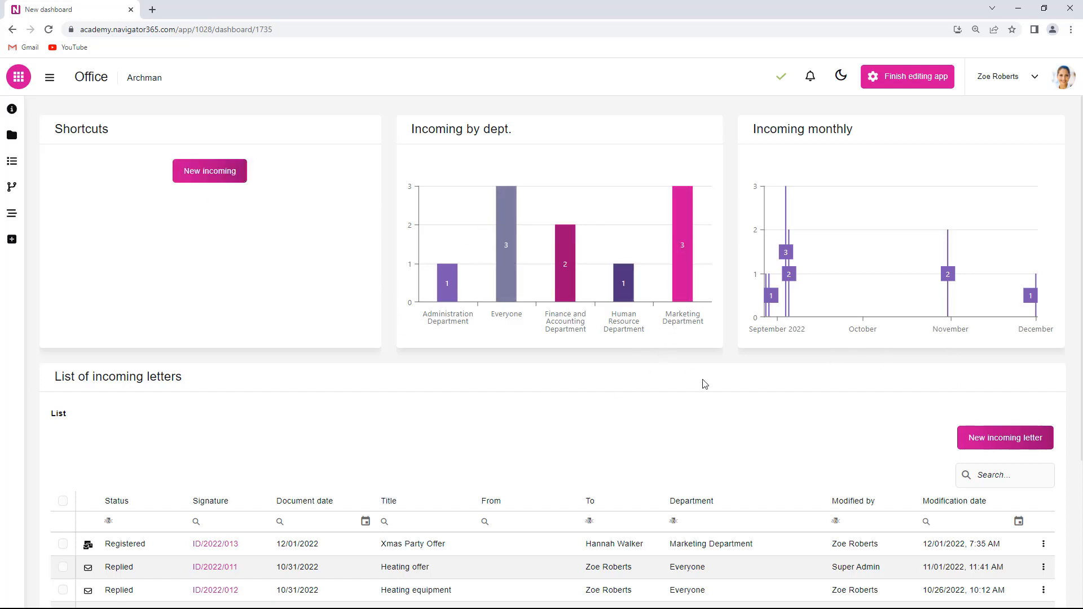
scroll(704, 384, down, 4)
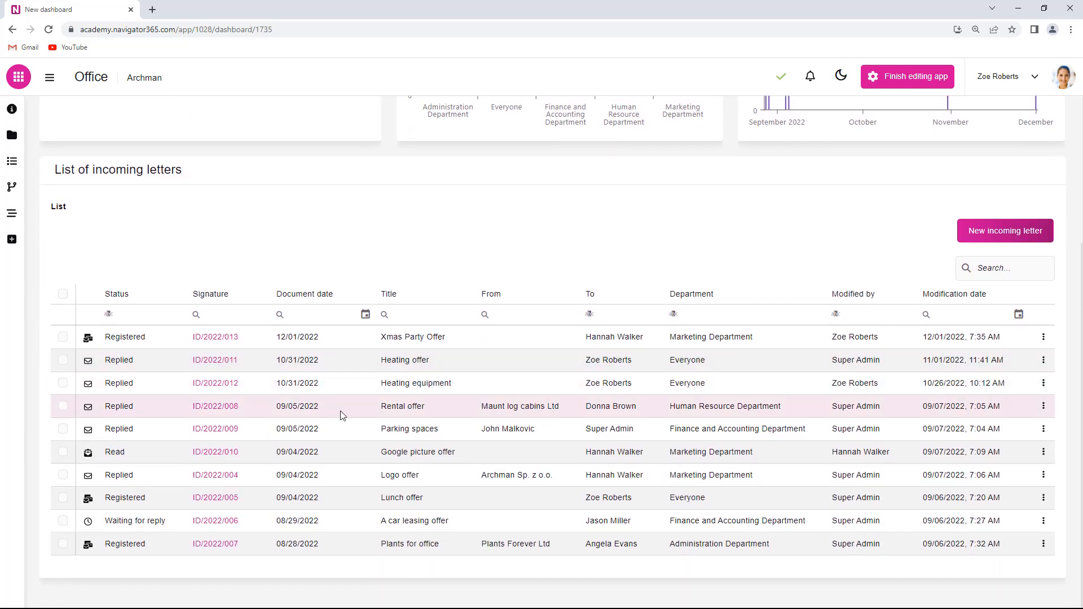
scroll(406, 406, up, 3)
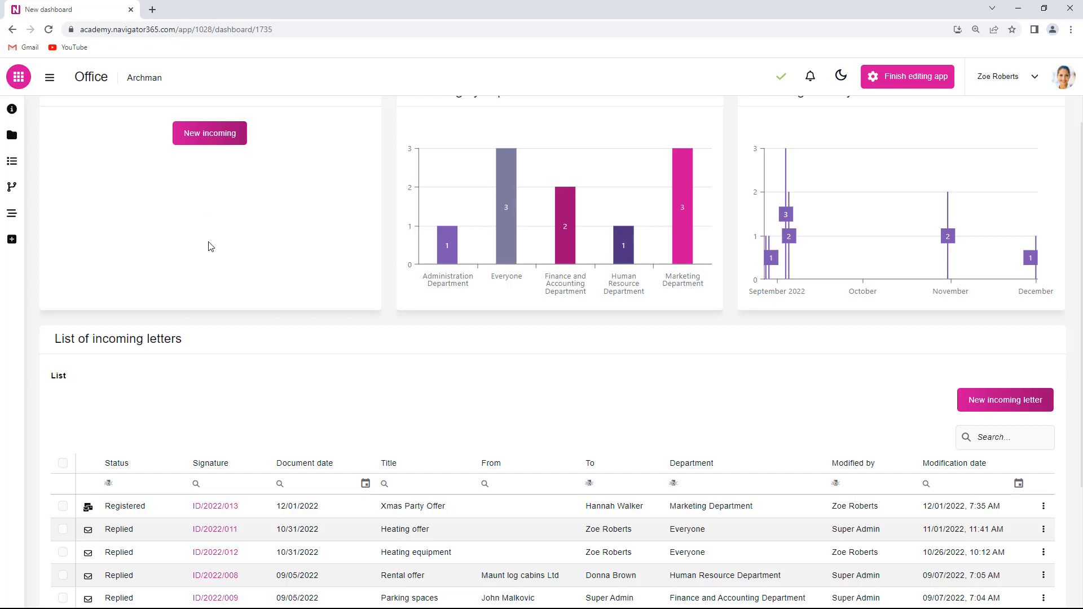
scroll(210, 246, up, 1)
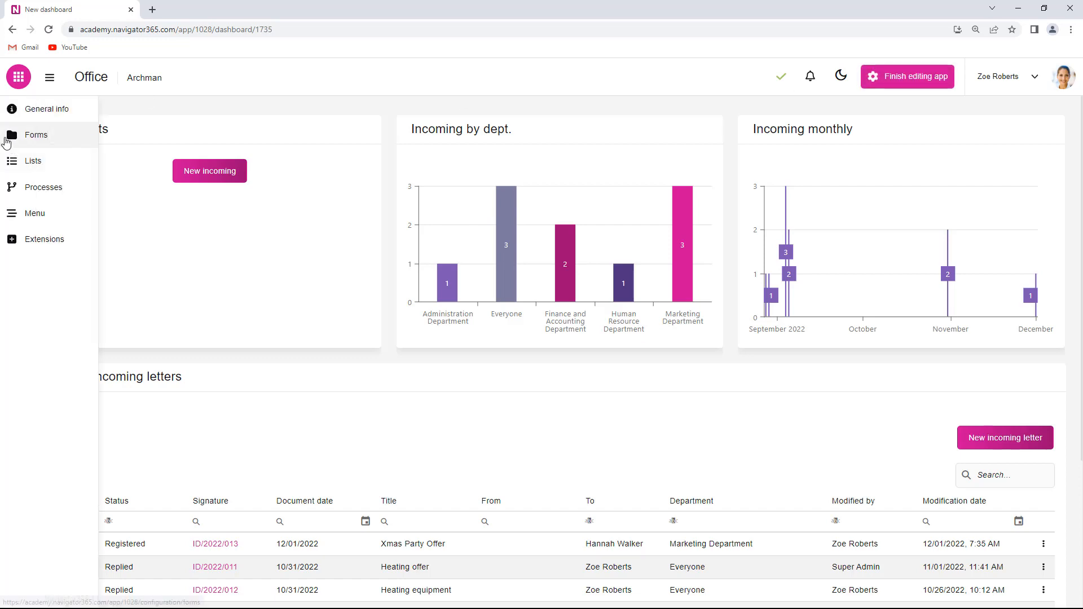
Step: Leave app editing and examine the application menu, pinned open, including its Incoming letters entry
click(38, 138)
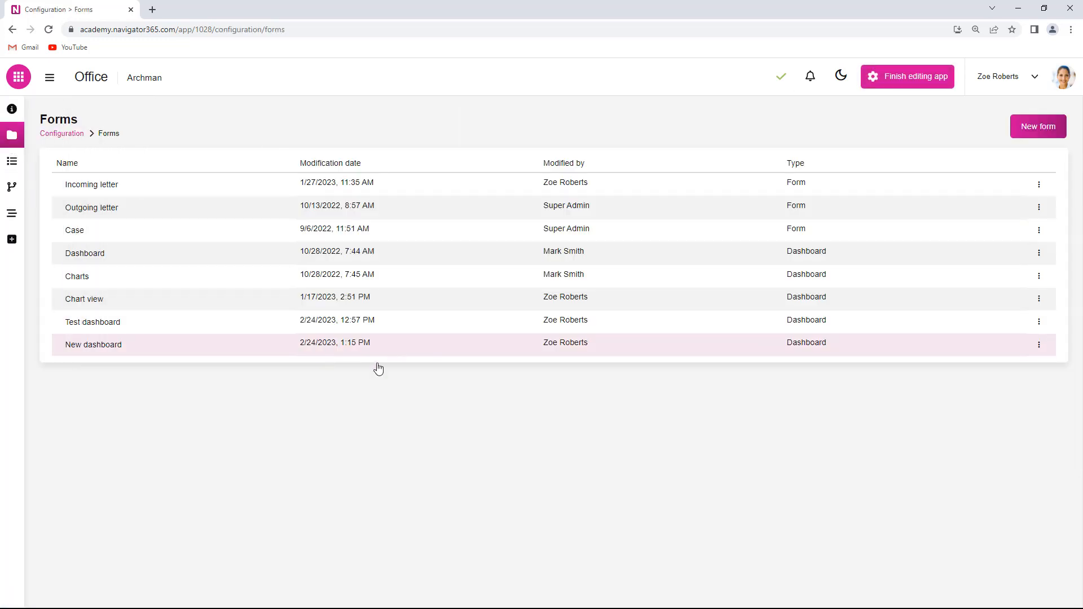
click(907, 74)
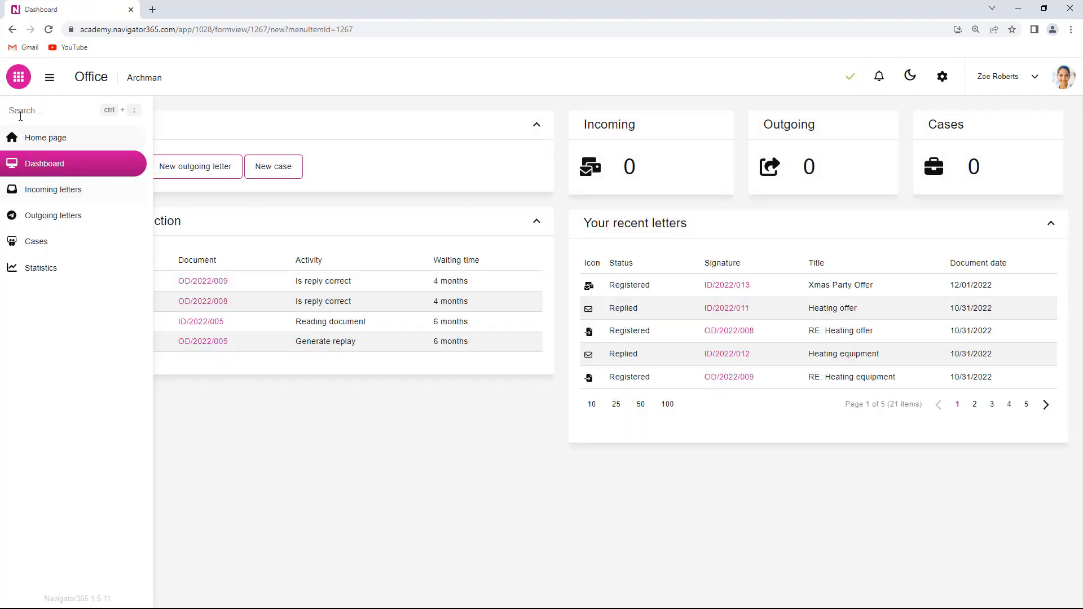
click(50, 82)
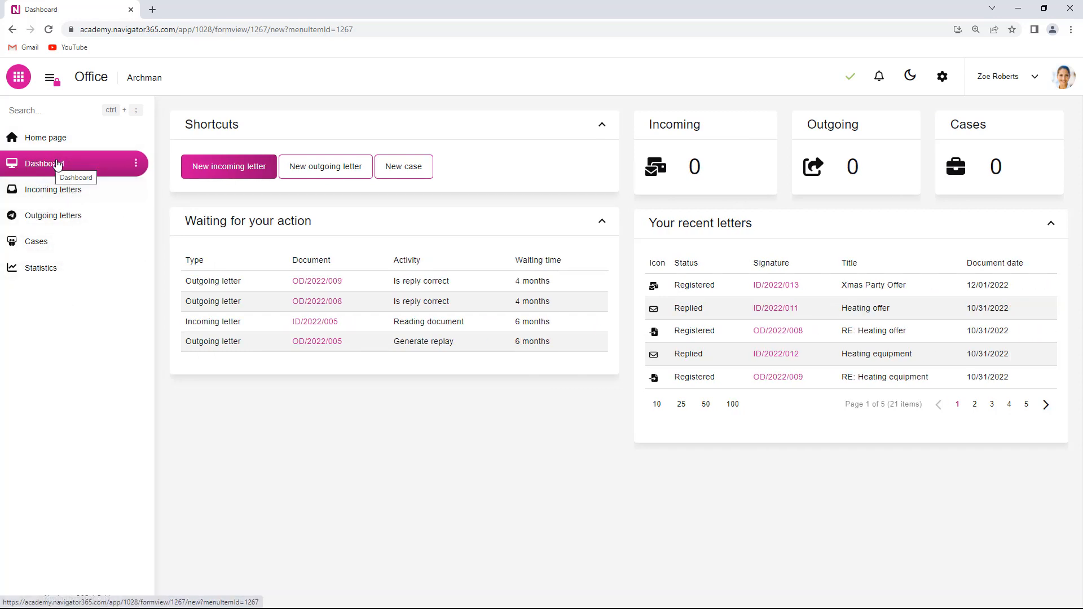
click(62, 194)
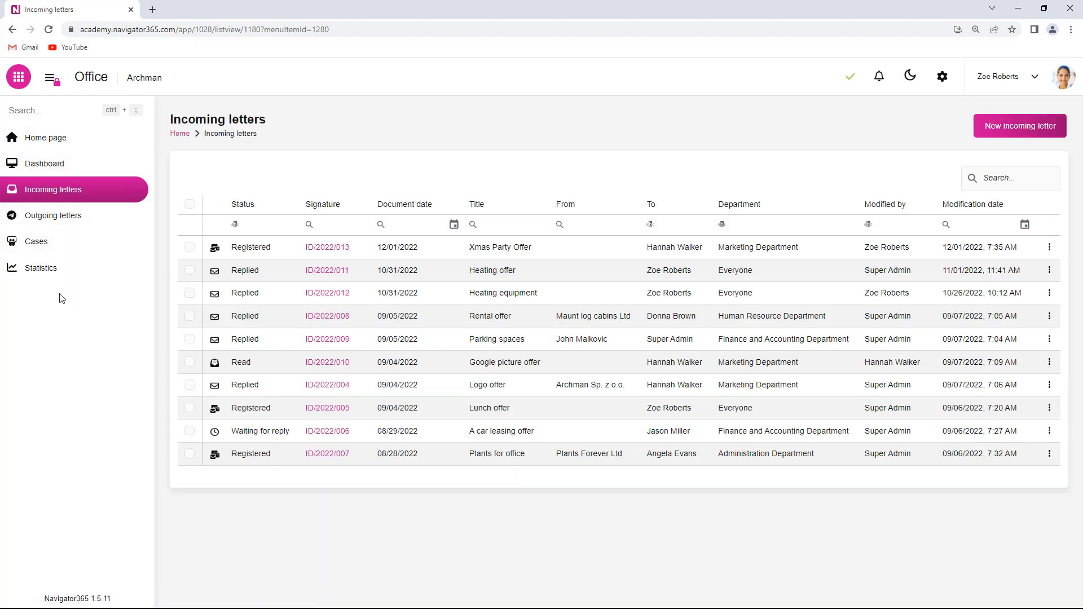
Step: Reopen the app configuration and add an application menu item named New dashboard
click(942, 78)
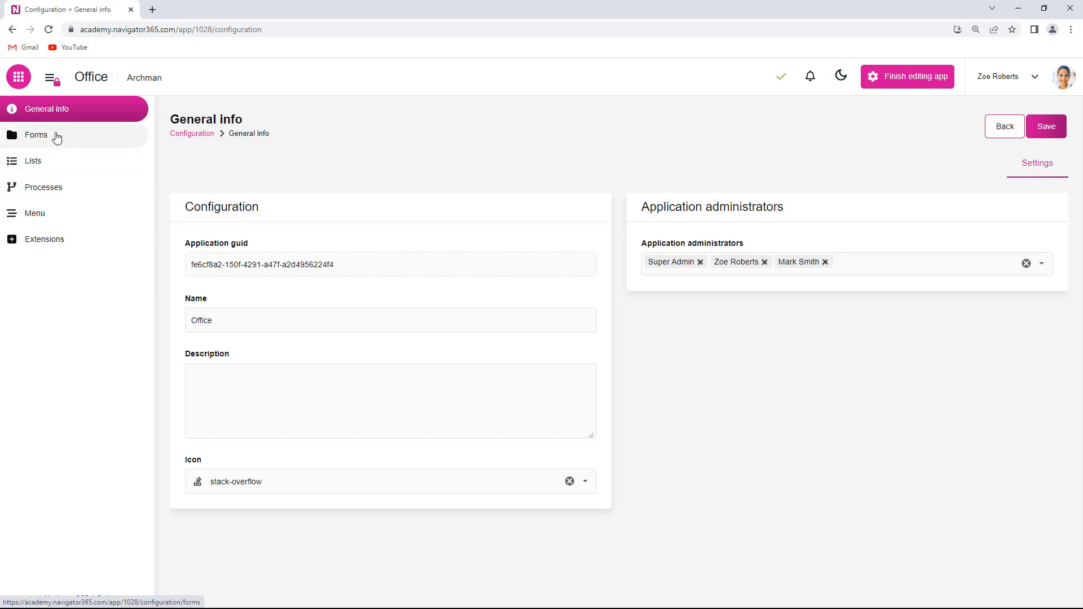
click(52, 213)
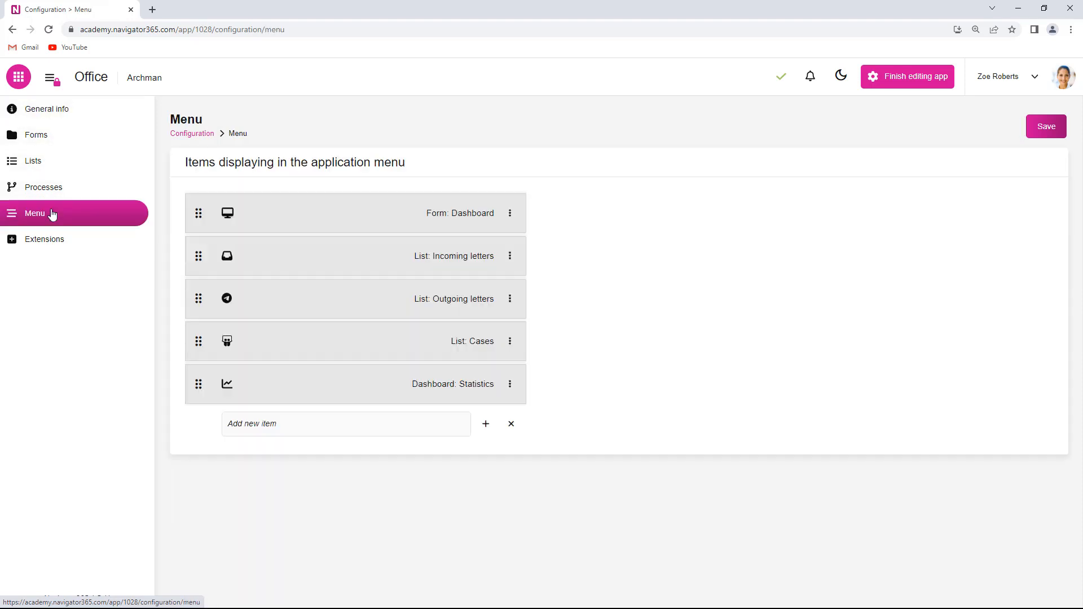
click(321, 427)
text(New dashboard)
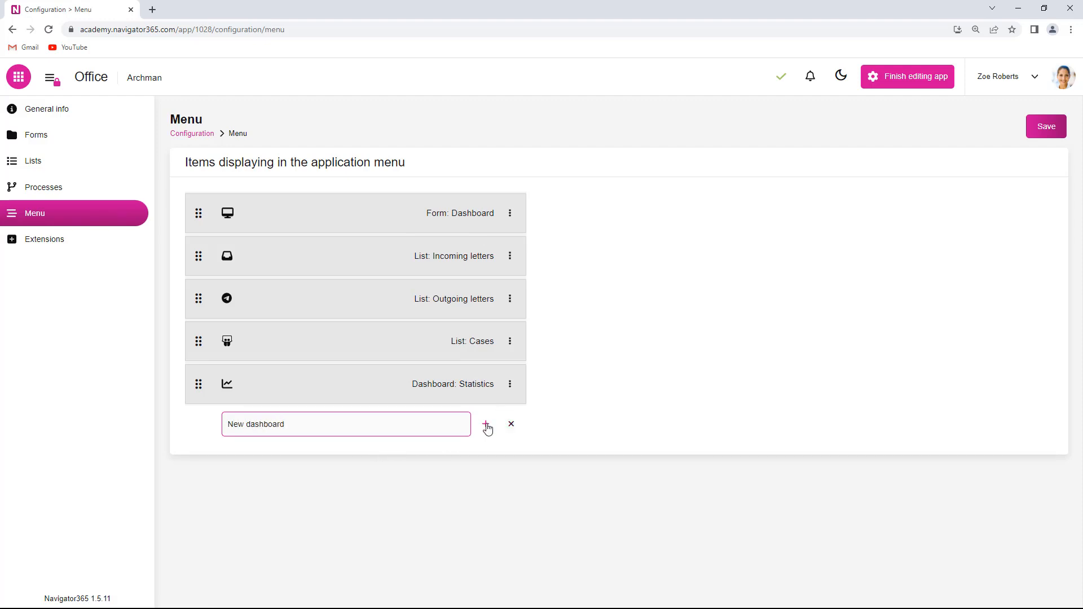
click(486, 425)
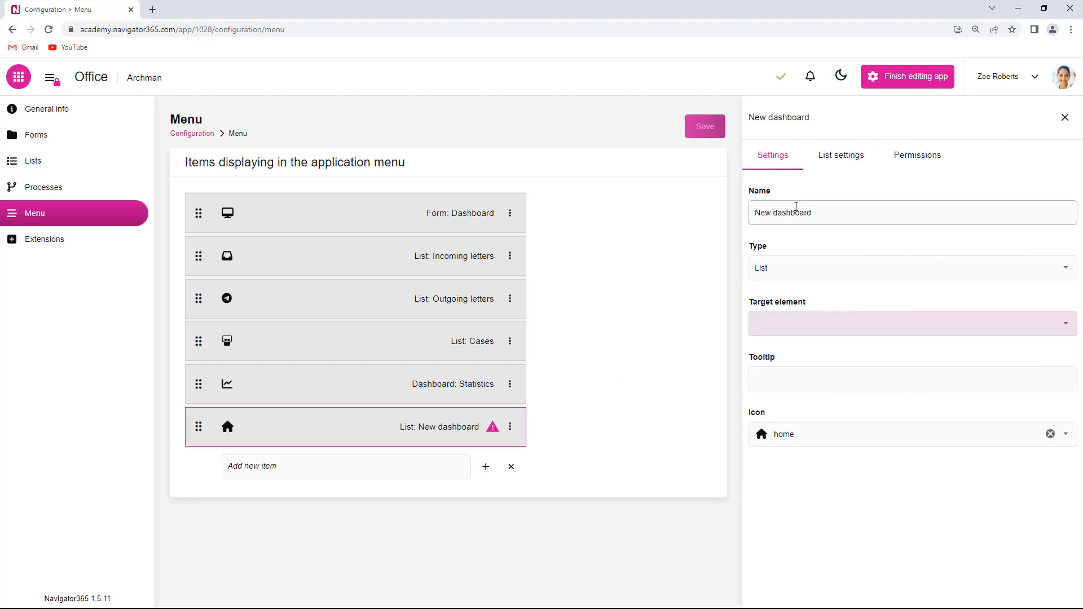
Step: Set the New dashboard menu item's type to Dashboard and its target element to New dashboard
click(1061, 272)
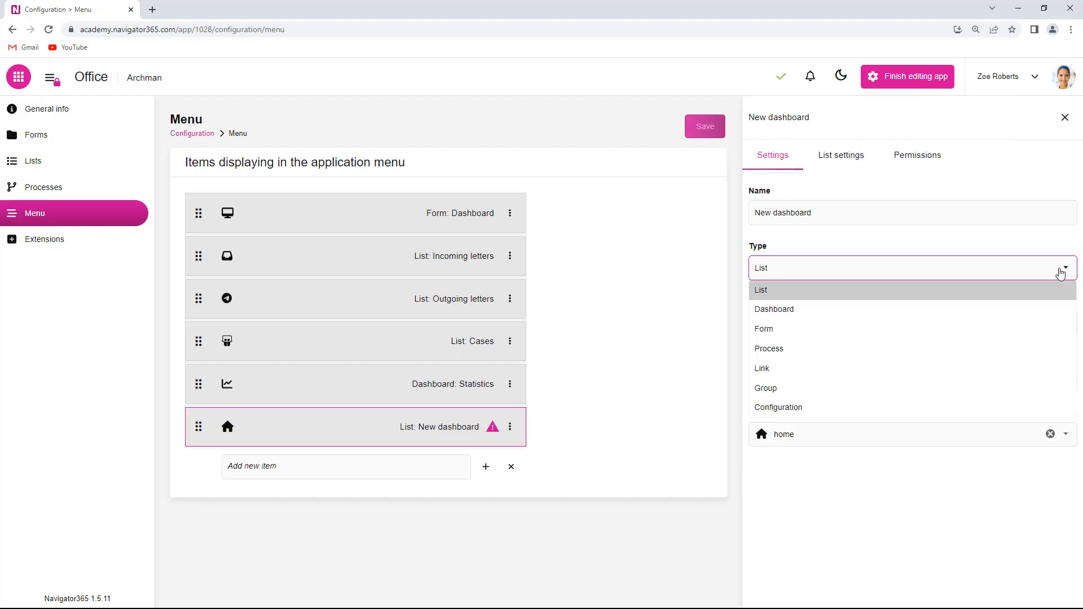
click(824, 309)
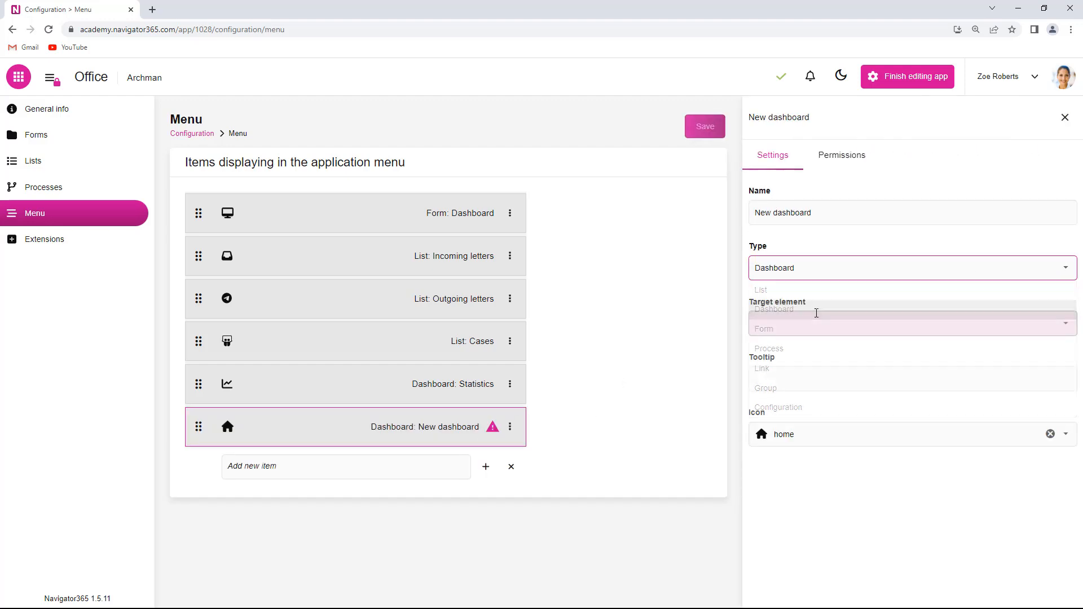
click(1057, 322)
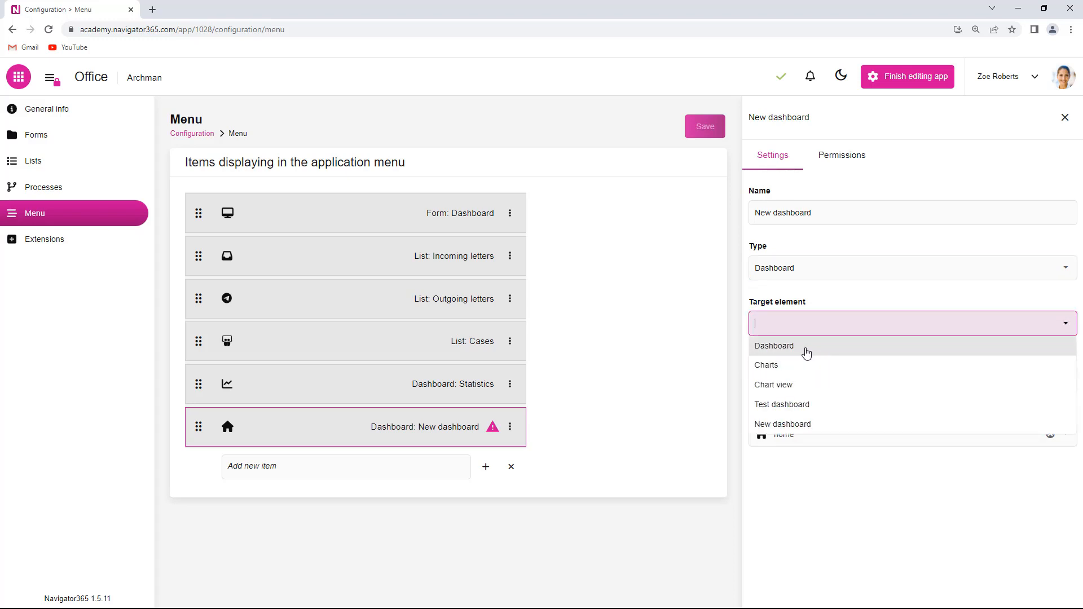
click(805, 425)
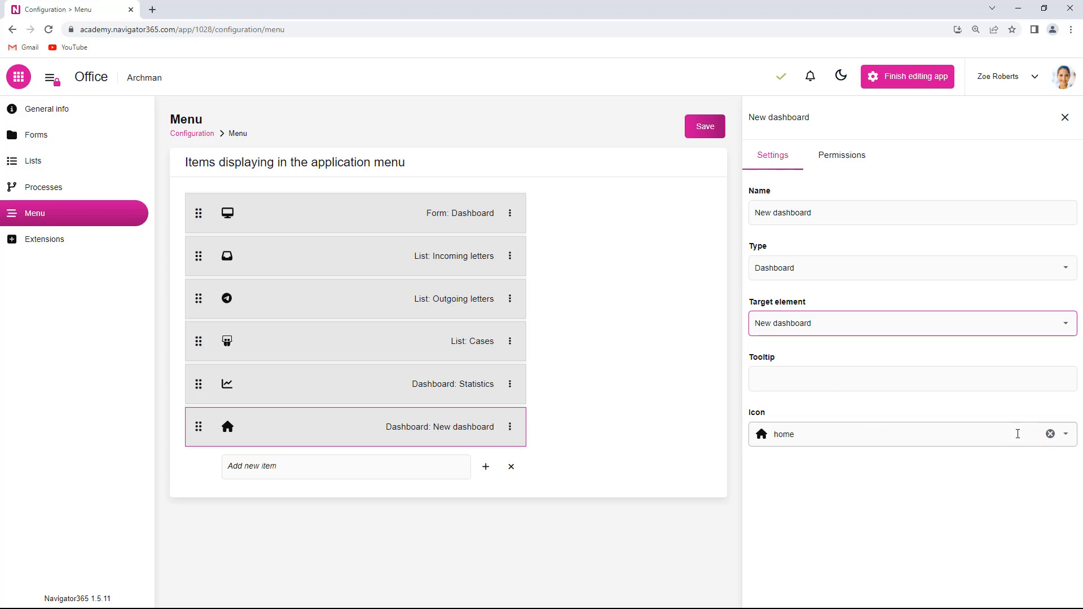
Step: Change the New dashboard menu item's icon to the solid star and save the menu
click(926, 432)
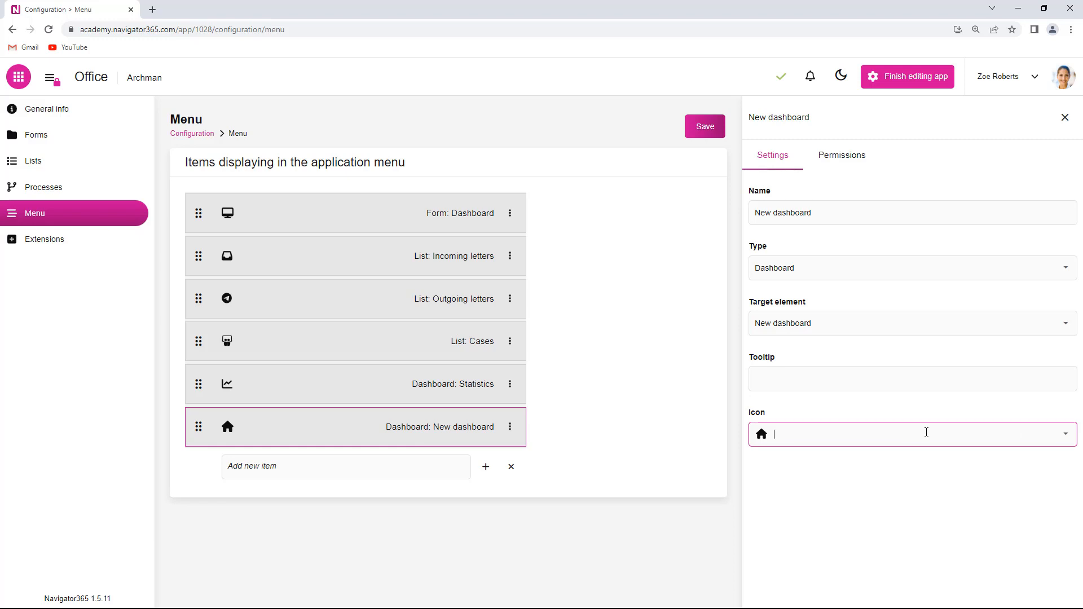
text(star)
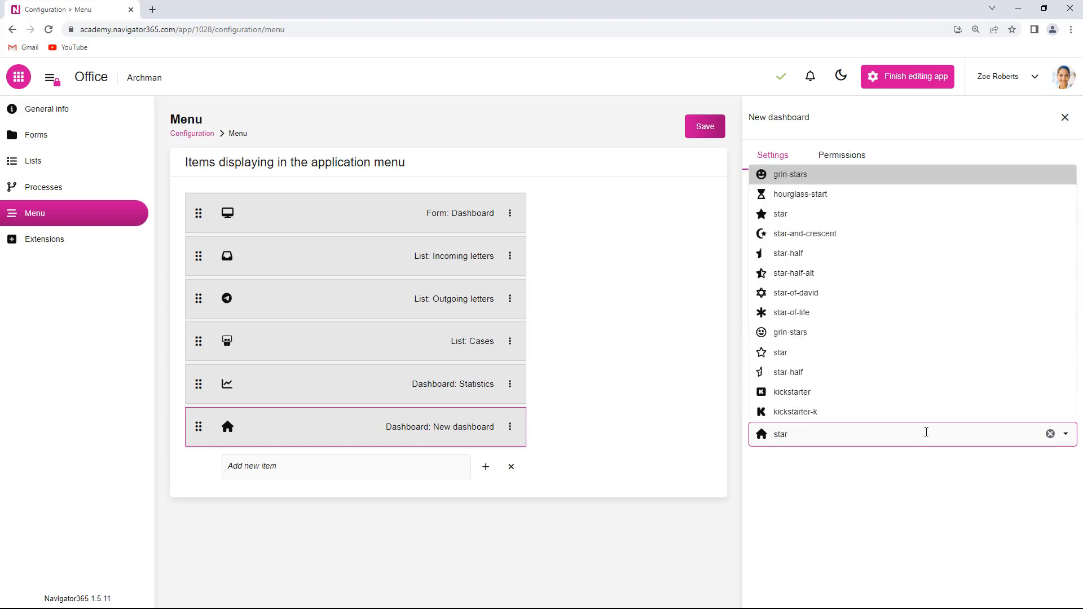
click(781, 213)
click(851, 516)
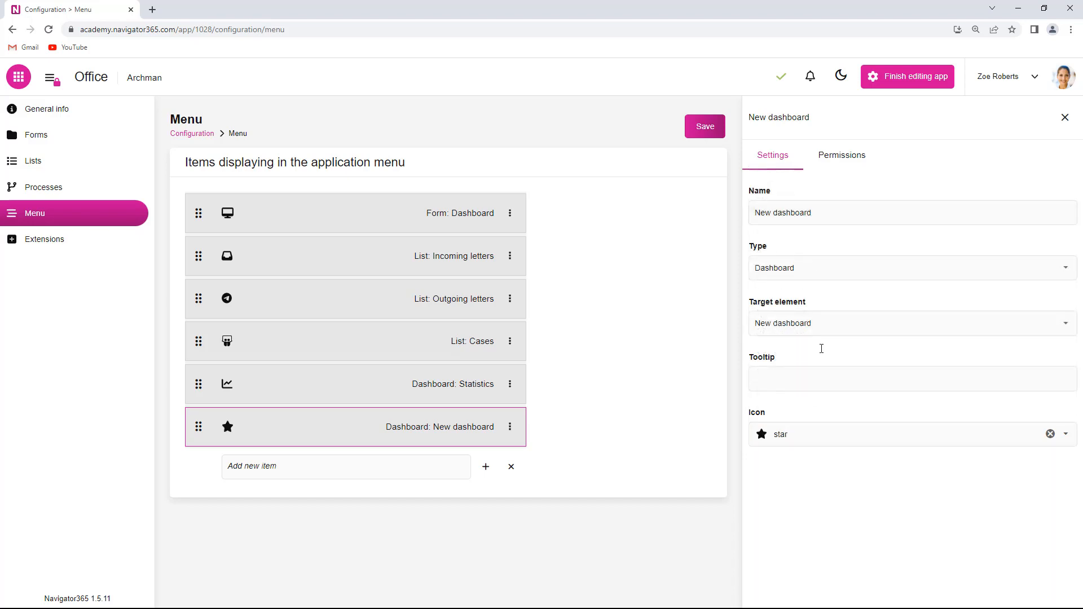
click(711, 125)
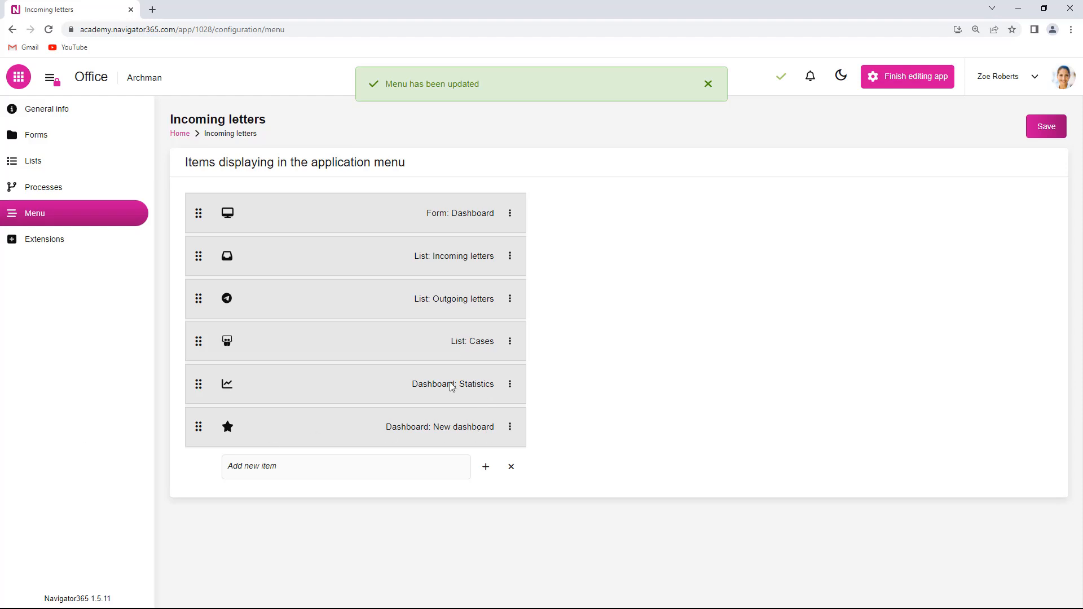
Step: Finish editing the app, reload the page, and open New dashboard from the application menu
click(906, 77)
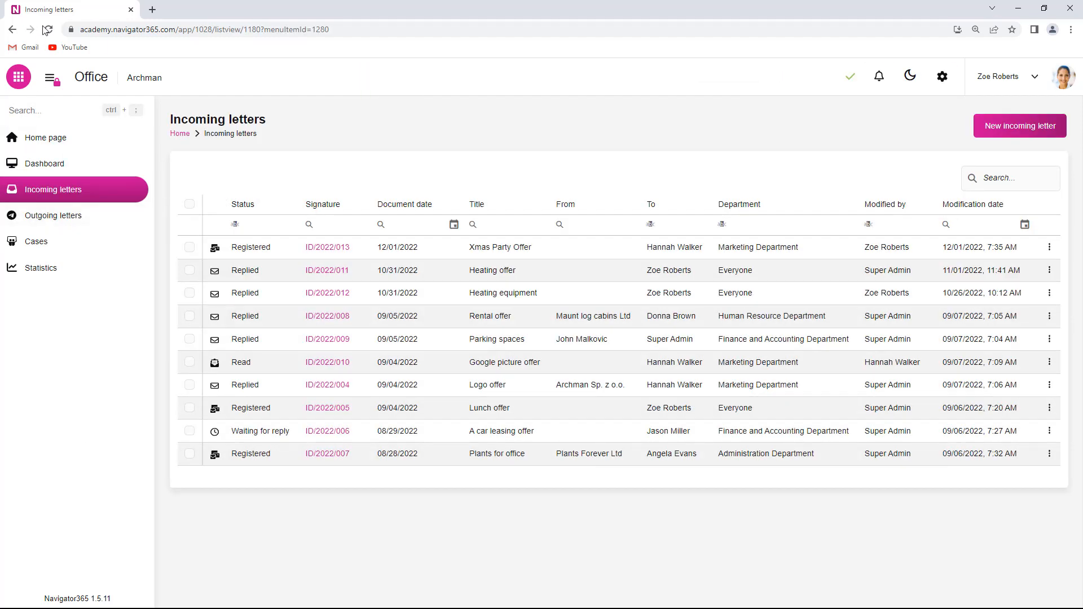
click(46, 30)
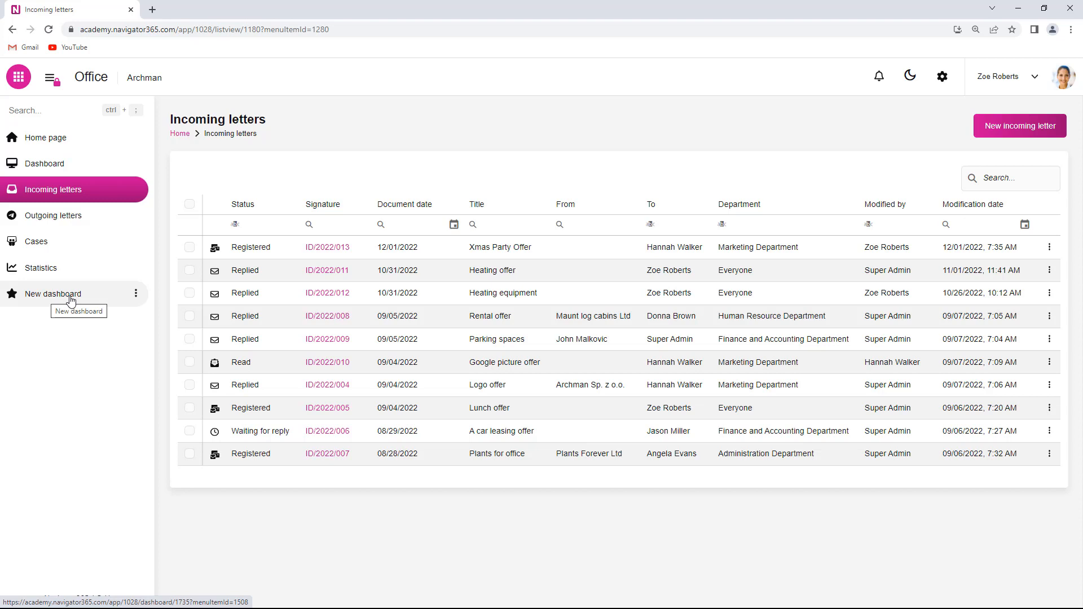
click(71, 300)
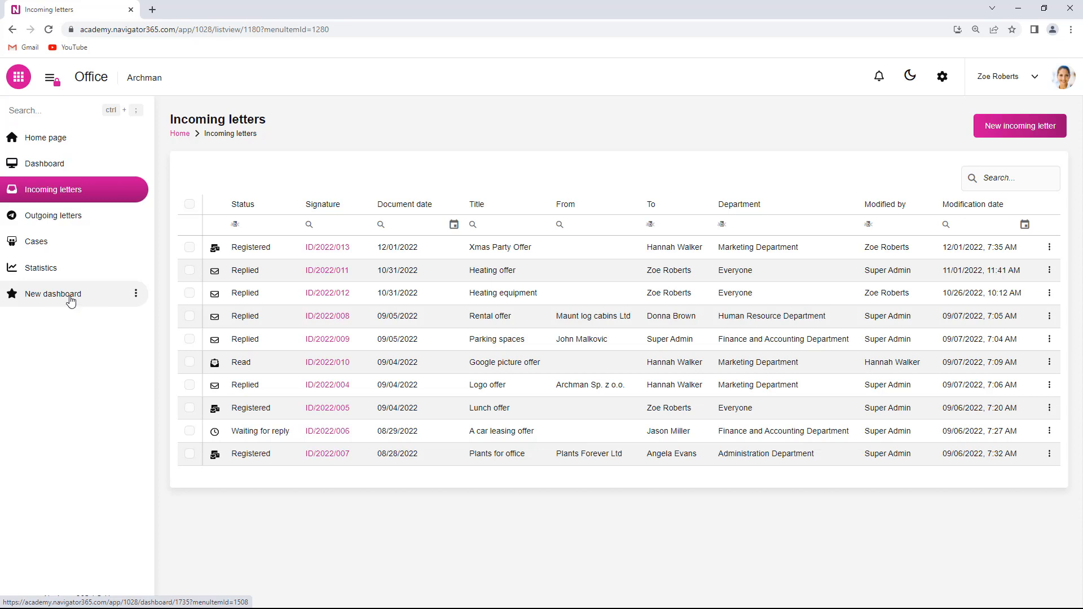